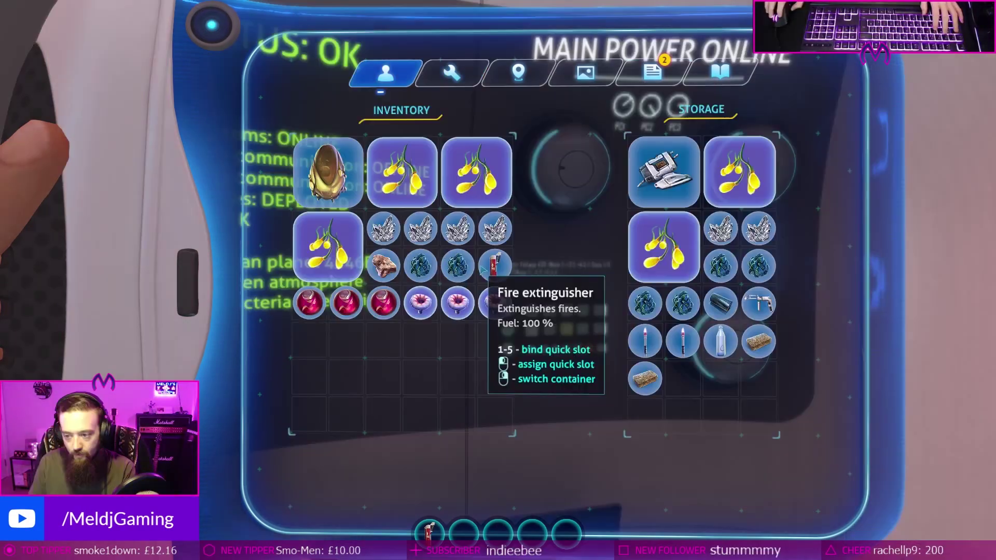
# Dismiss the in-game inventory screen so Lumia Stream's Streaming Platforms setup page is in view.
pyautogui.press('Escape')
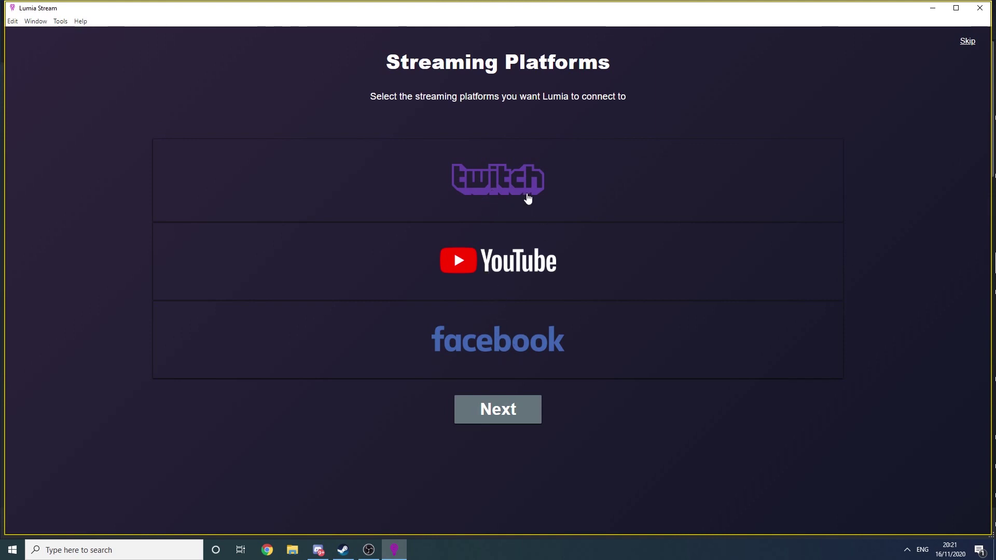
# Connect Twitch as the streaming platform, approving the hand-back to Lumia Stream in Chrome.
pyautogui.click(527, 199)
pyautogui.click(501, 415)
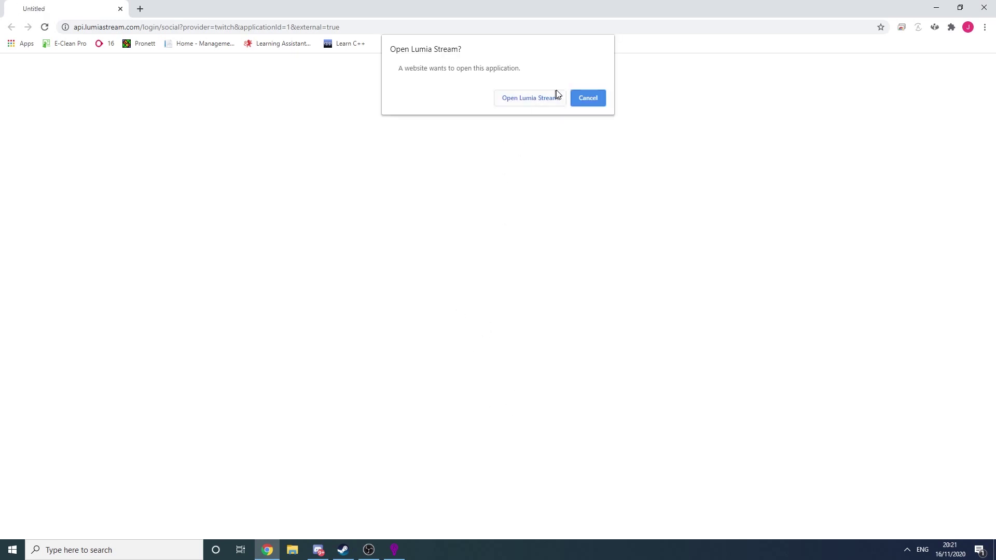
pyautogui.click(544, 103)
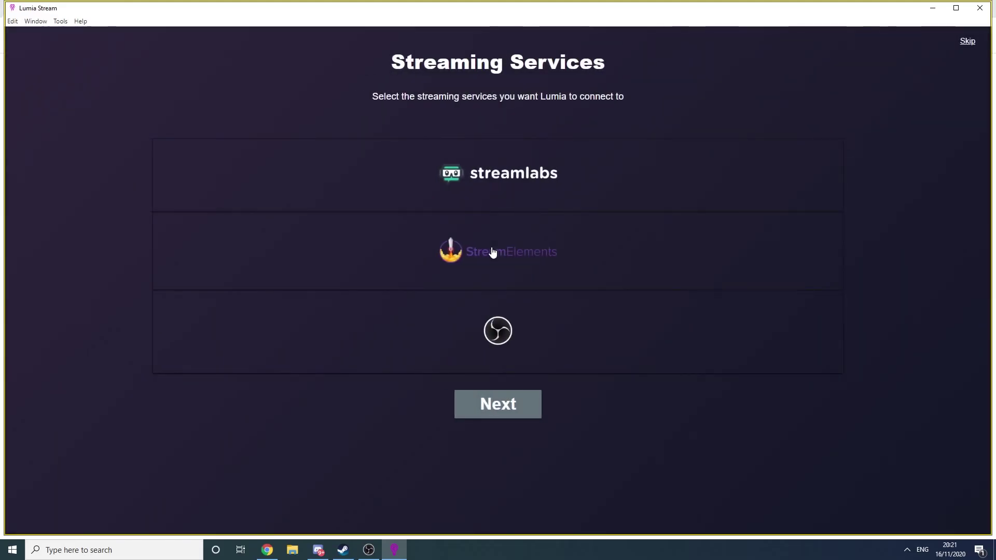
# Connect Streamlabs as the streaming service, approving 'Open Lumia Stream' again.
pyautogui.click(486, 192)
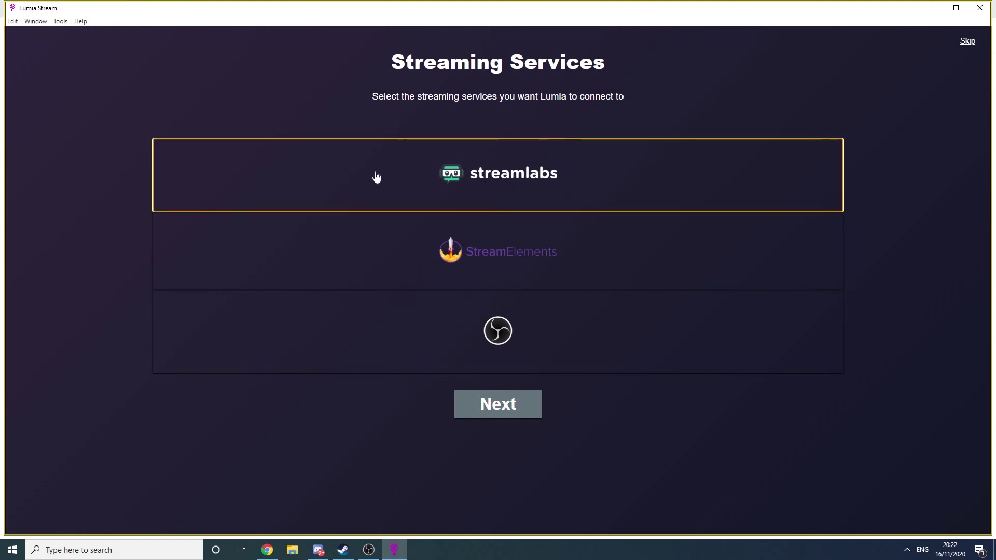
pyautogui.click(479, 414)
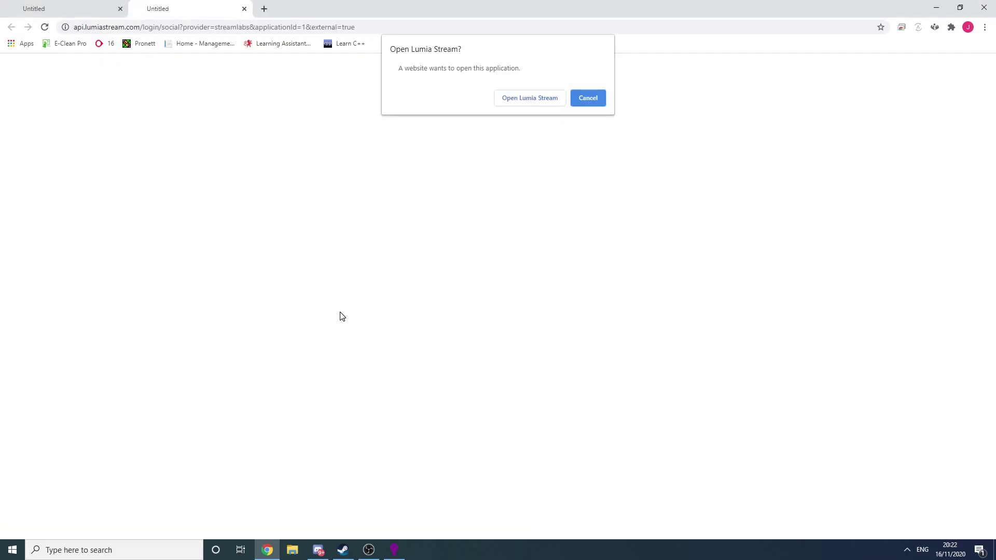
pyautogui.click(541, 103)
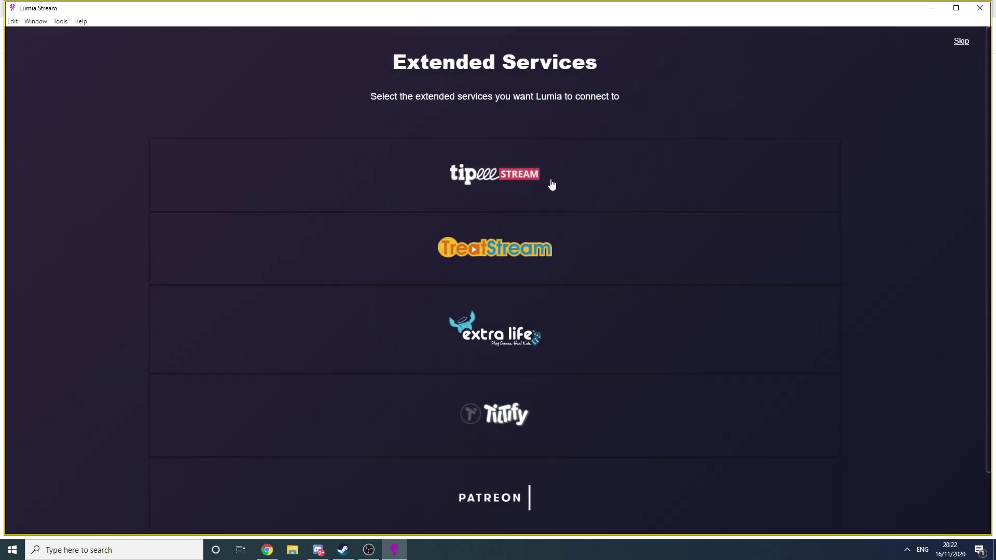
# Skip Extended Services without choosing any, and maximise the Lumia Stream window.
pyautogui.scroll(-1, 568, 234)
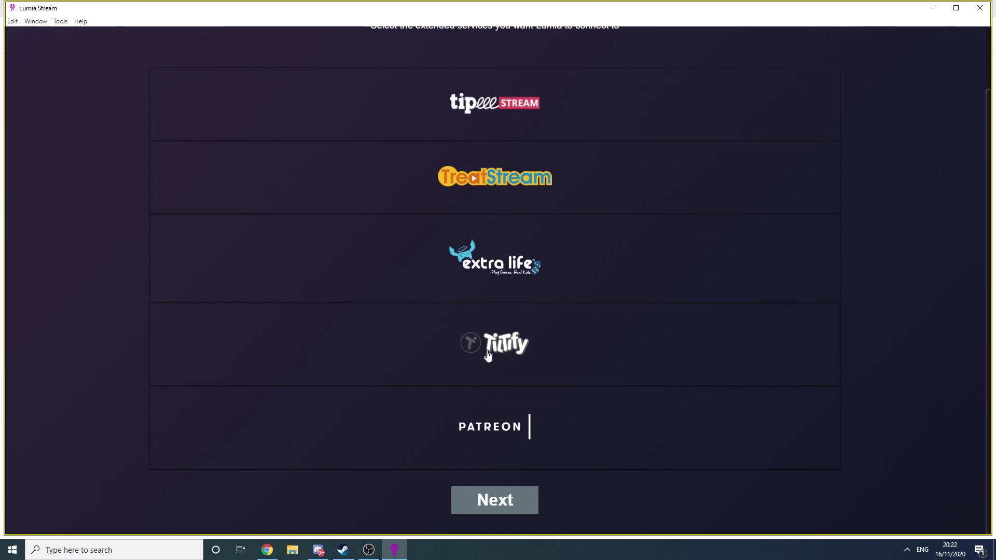
pyautogui.click(527, 509)
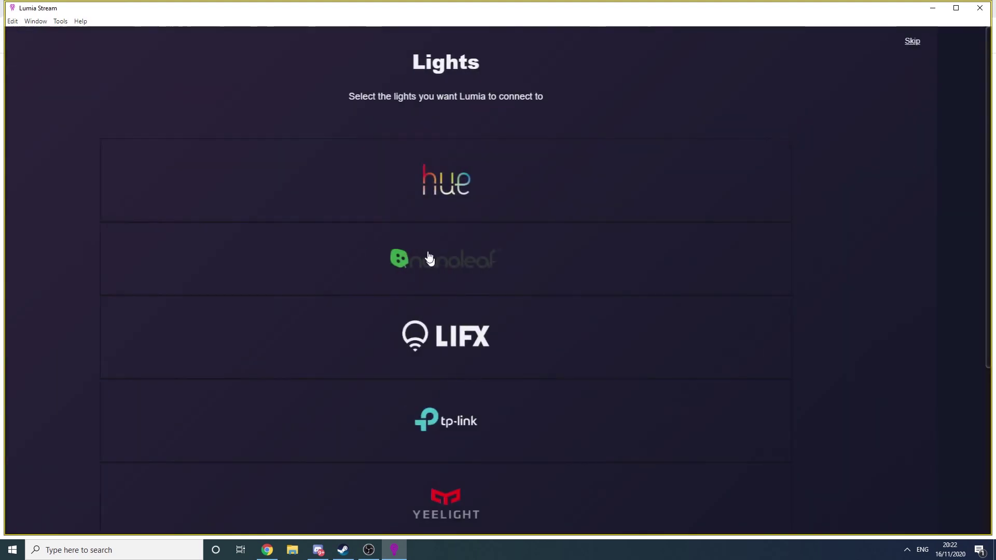
pyautogui.click(956, 7)
# Select Hue as the lights to connect on the Lights page.
pyautogui.click(567, 200)
pyautogui.scroll(-4, 589, 365)
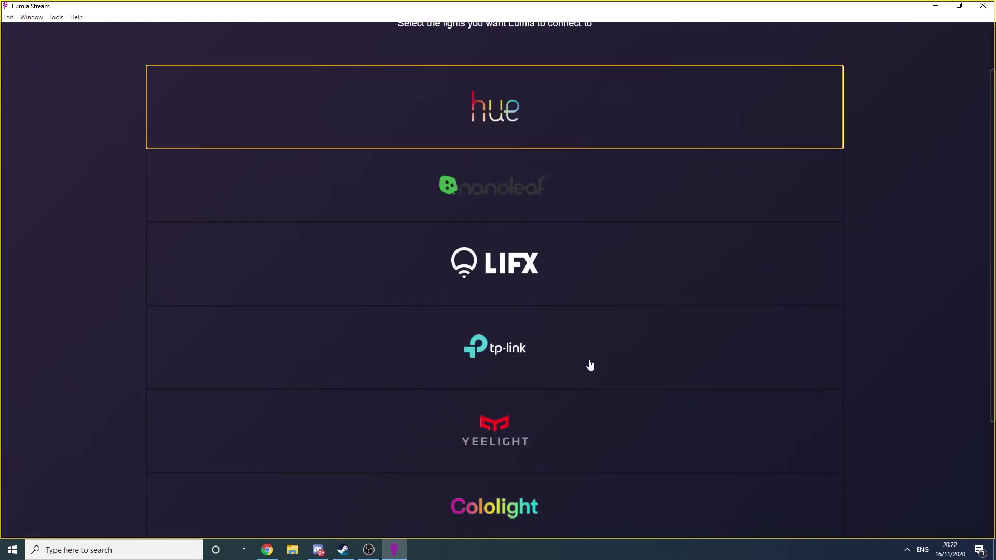
pyautogui.scroll(2, 484, 513)
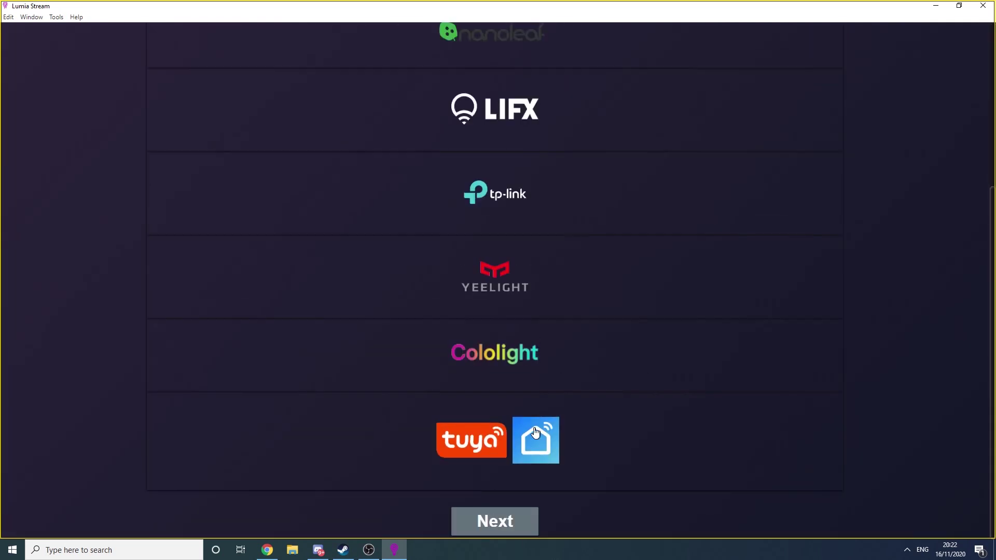
pyautogui.scroll(1, 487, 129)
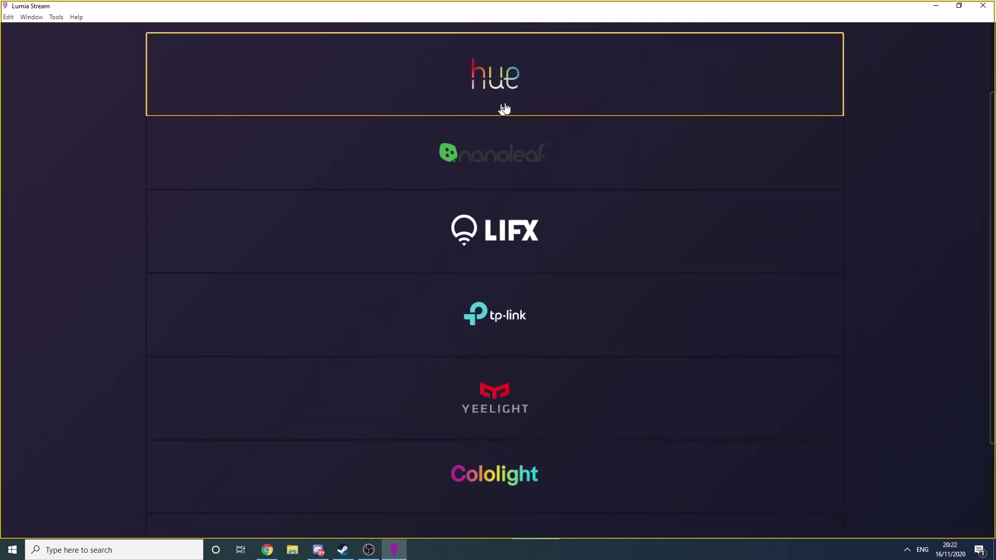
pyautogui.scroll(-3, 624, 267)
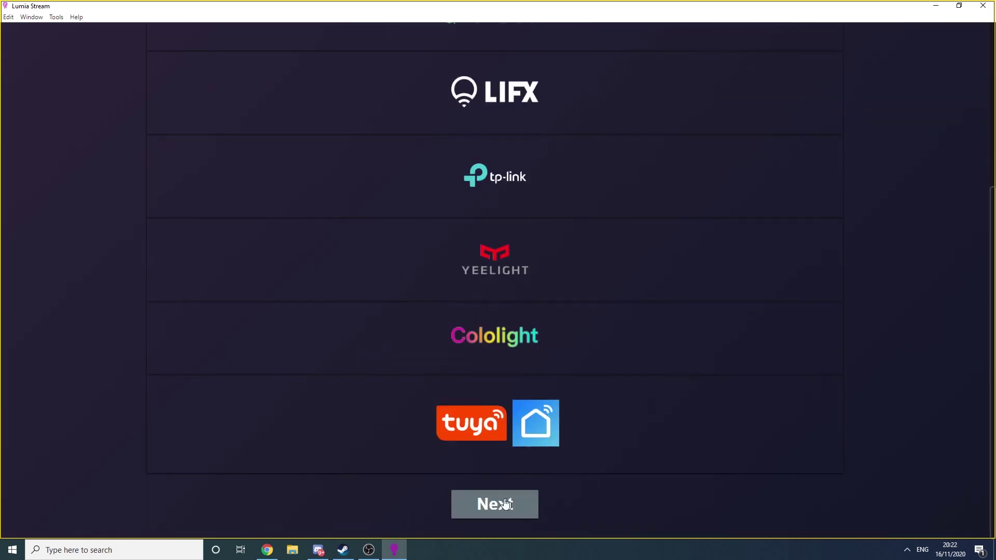
# Link the Hue bridge at 192.168.0.30 and add color lamps 1–3 plus the outdoor lightstrip.
pyautogui.click(469, 514)
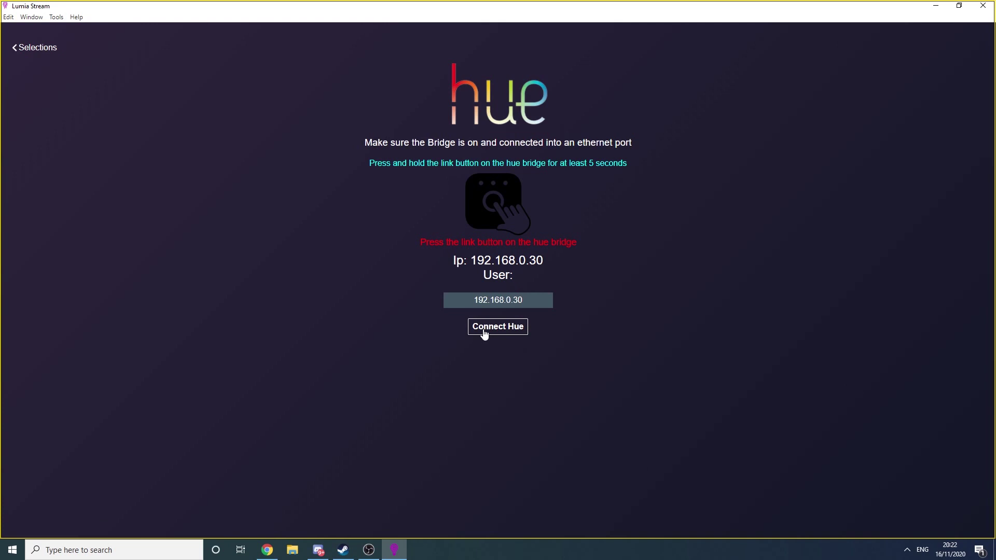
pyautogui.click(485, 332)
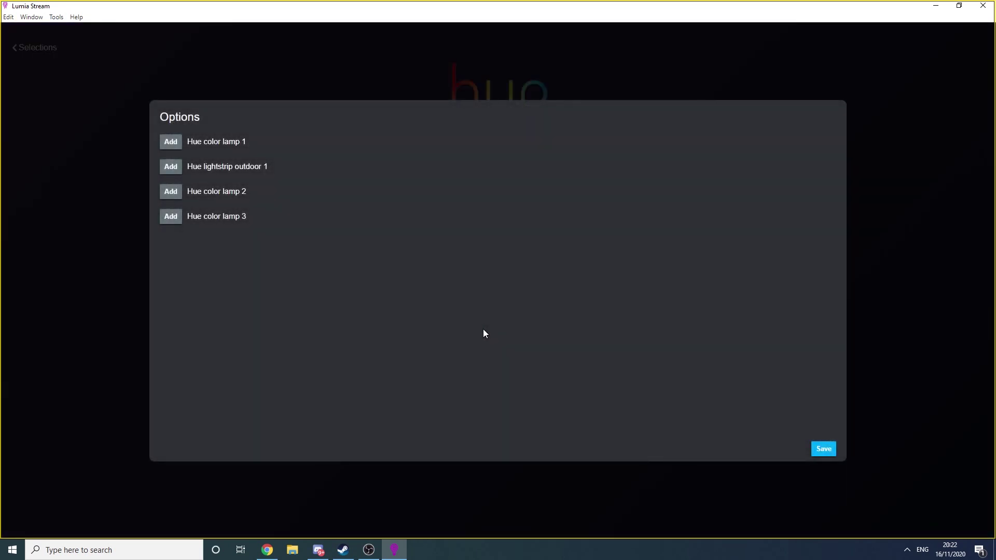
pyautogui.click(167, 145)
pyautogui.click(170, 169)
pyautogui.click(169, 193)
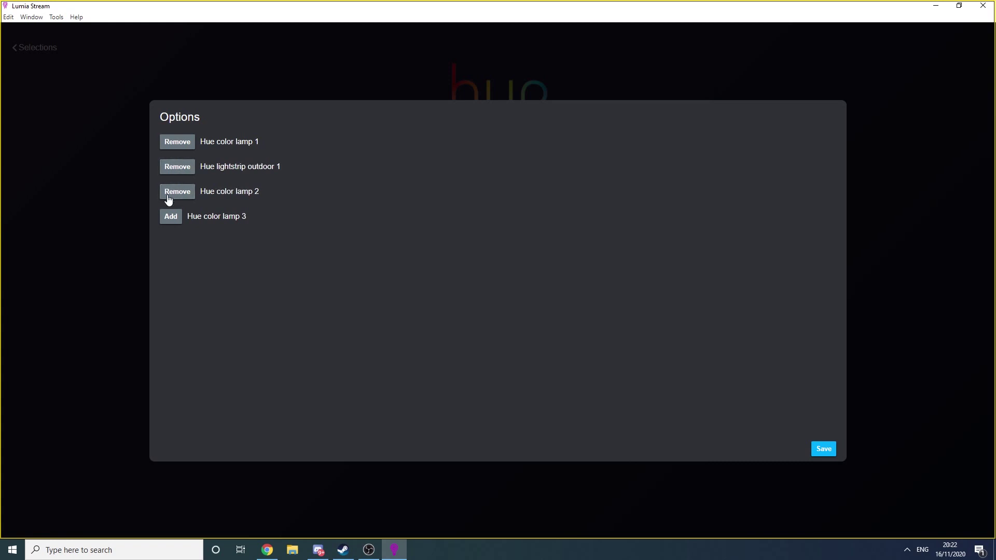
pyautogui.click(174, 218)
# Save the chosen Hue lamps and look over the Devices page options.
pyautogui.click(826, 452)
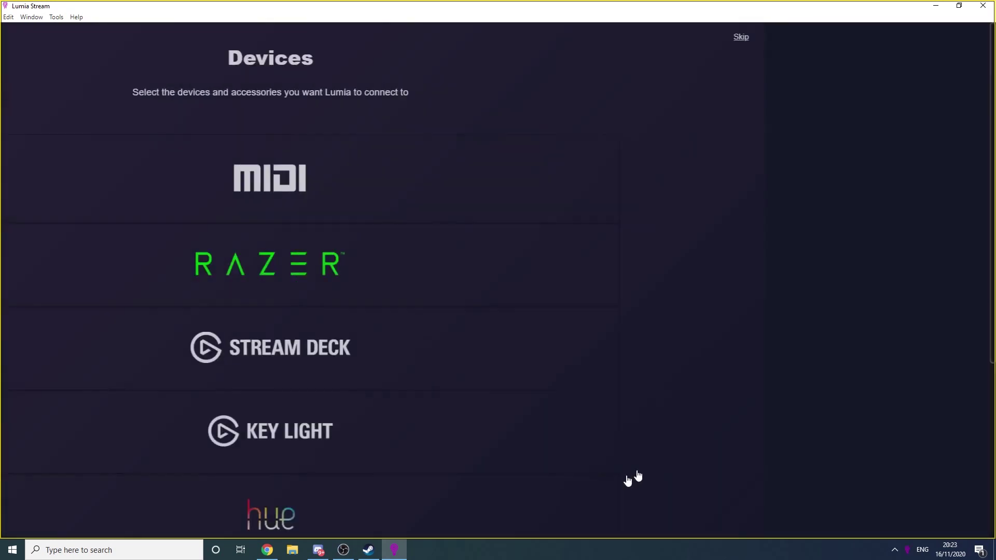
pyautogui.scroll(-3, 518, 296)
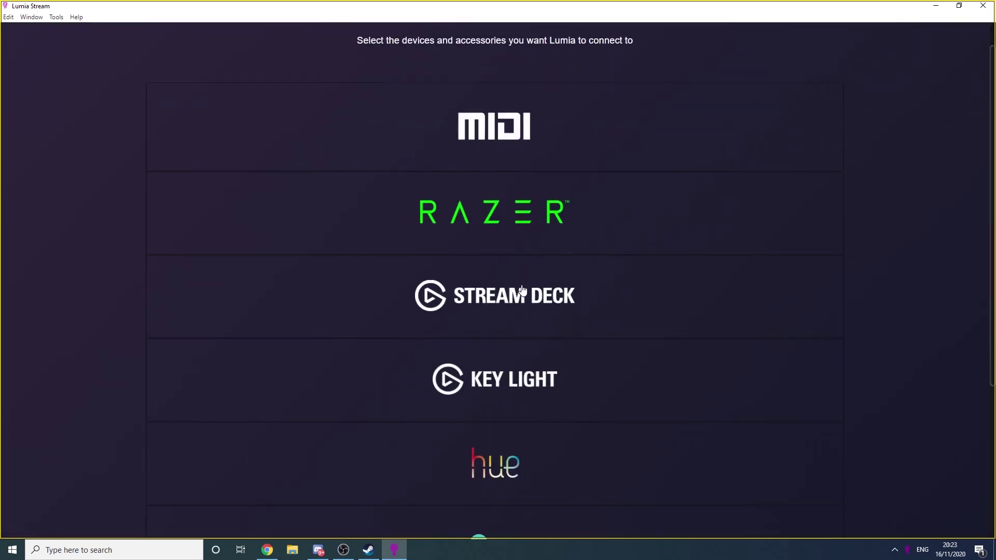
pyautogui.scroll(-1, 534, 296)
pyautogui.scroll(2, 536, 313)
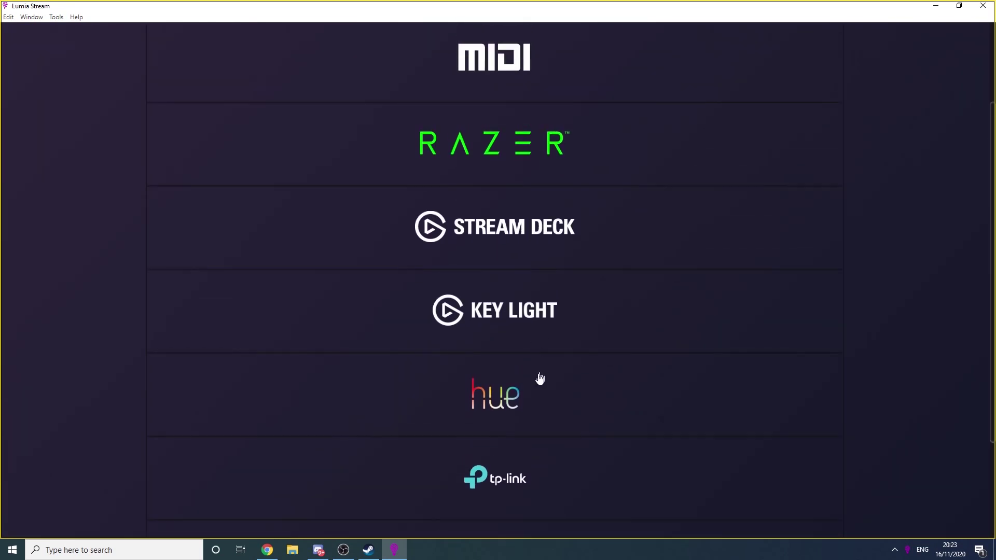
pyautogui.scroll(1, 519, 405)
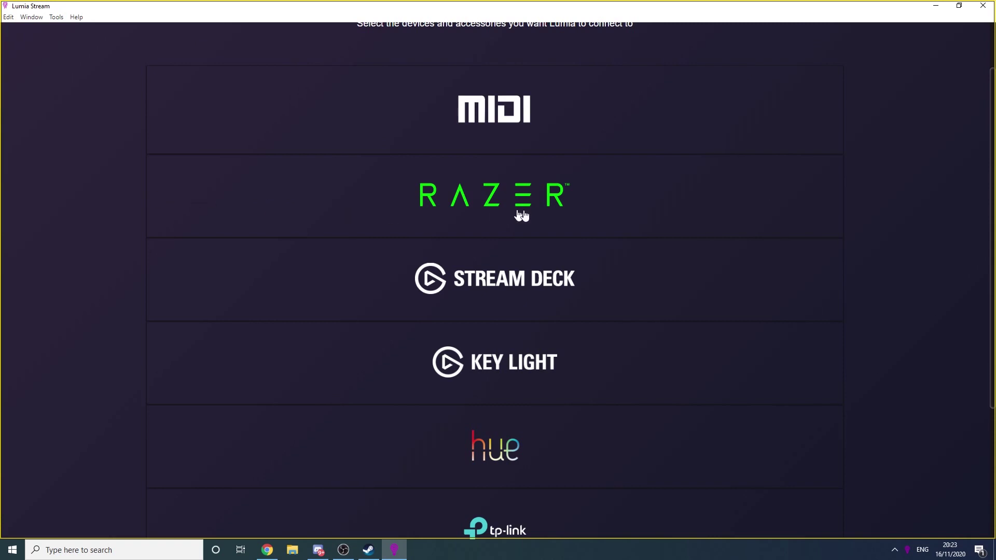
# Add the Razer keyboard, mouse and Chroma Link devices and submit to finish setup.
pyautogui.click(612, 218)
pyautogui.scroll(-3, 585, 412)
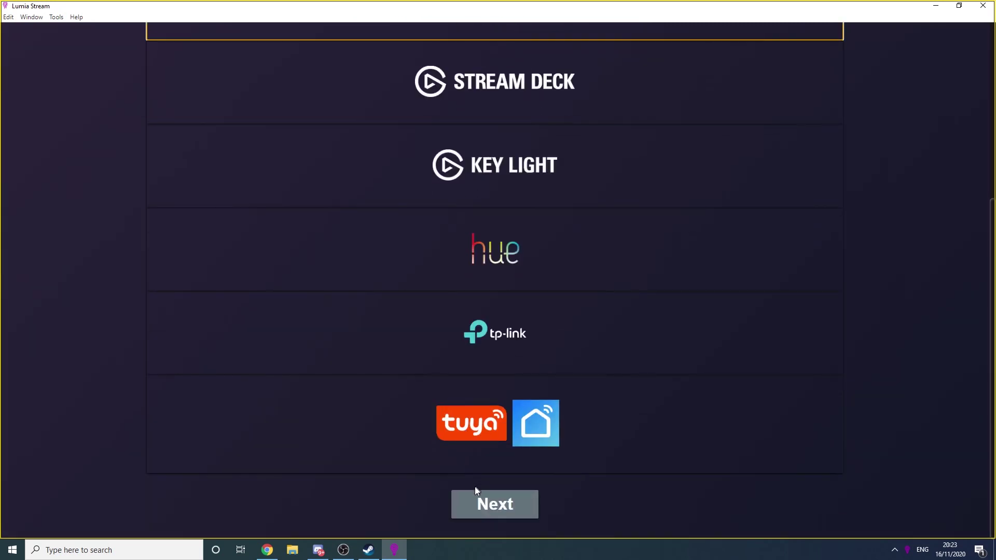
pyautogui.click(472, 490)
pyautogui.click(363, 149)
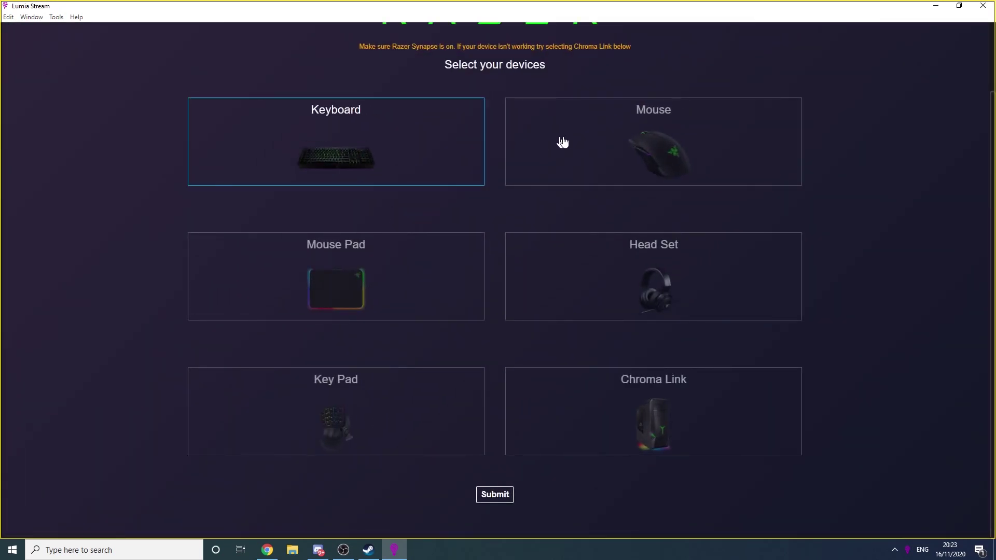
pyautogui.click(583, 151)
pyautogui.click(585, 420)
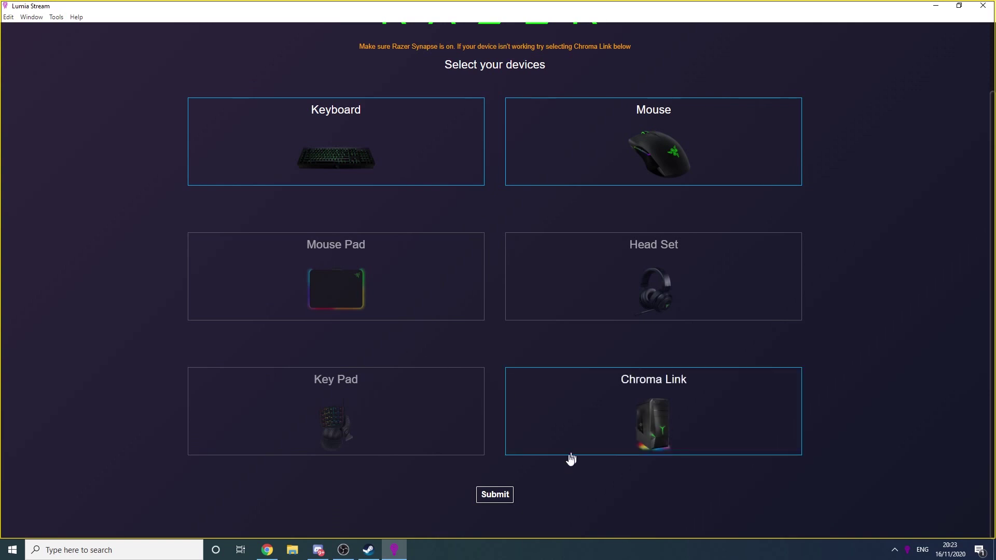
pyautogui.click(487, 498)
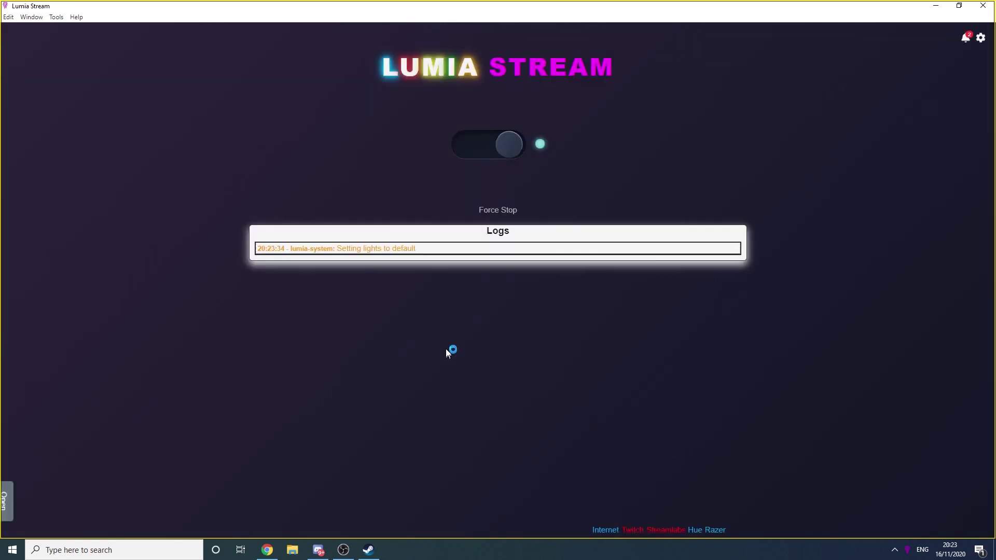
pyautogui.click(959, 8)
pyautogui.click(957, 9)
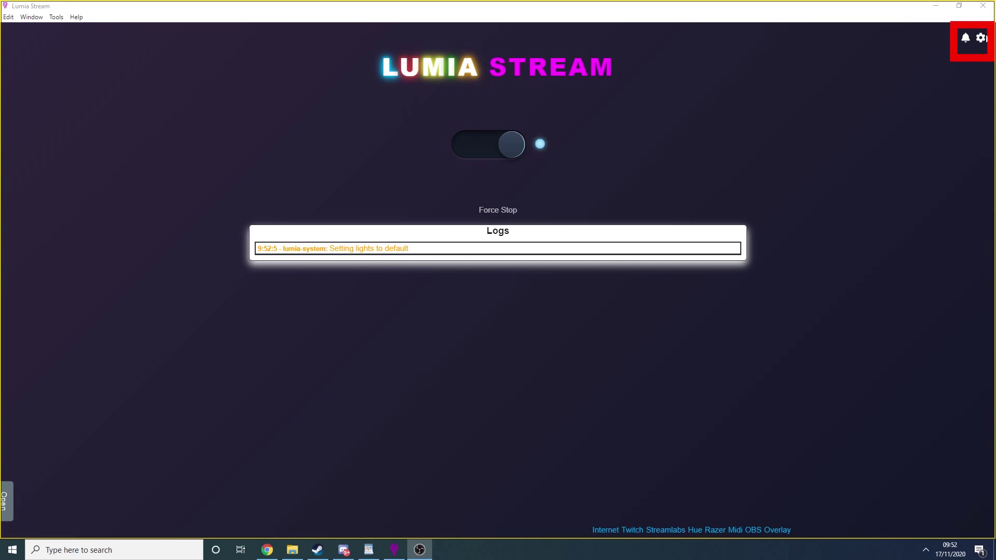
# Open settings, expand Devices, and bring up the Hue page listing the four lamps.
pyautogui.click(982, 39)
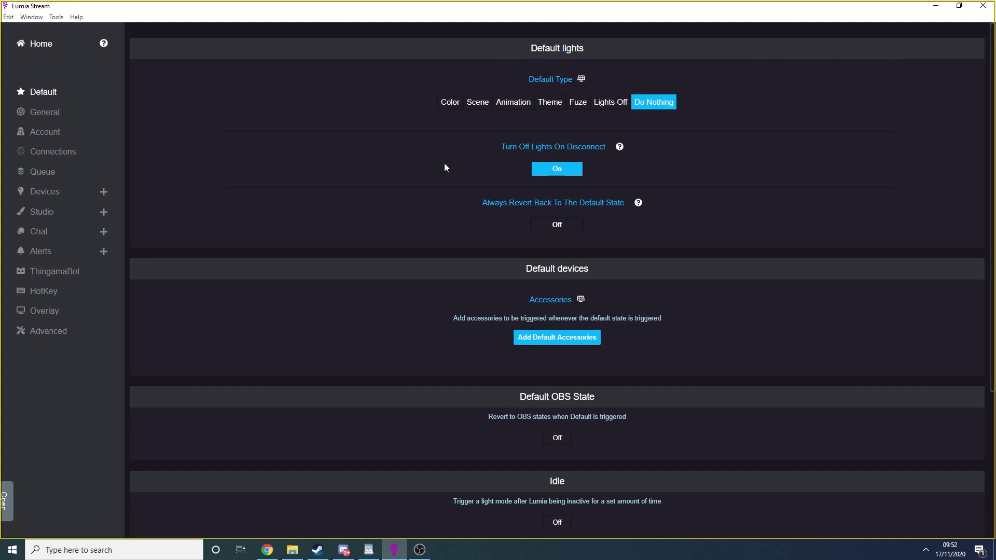
pyautogui.click(61, 199)
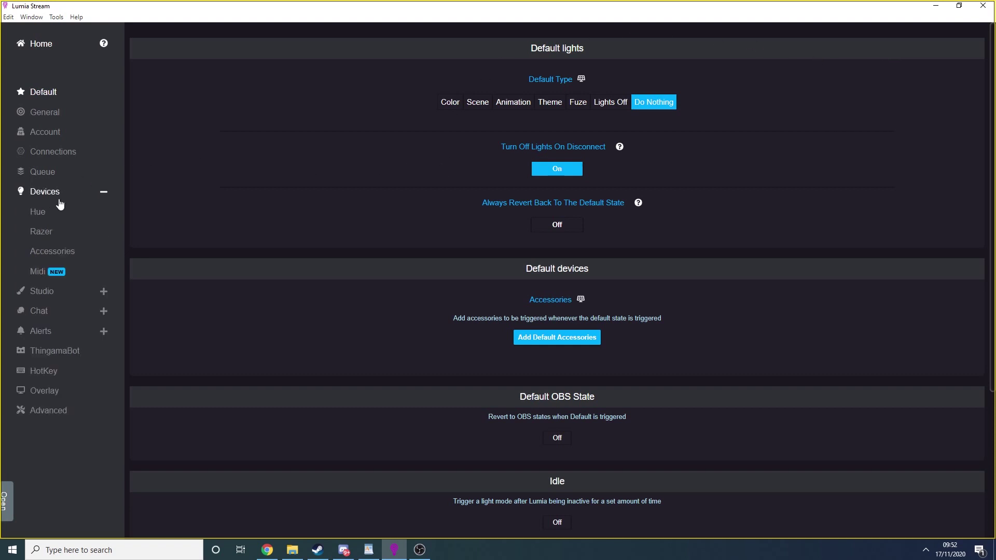
pyautogui.click(38, 213)
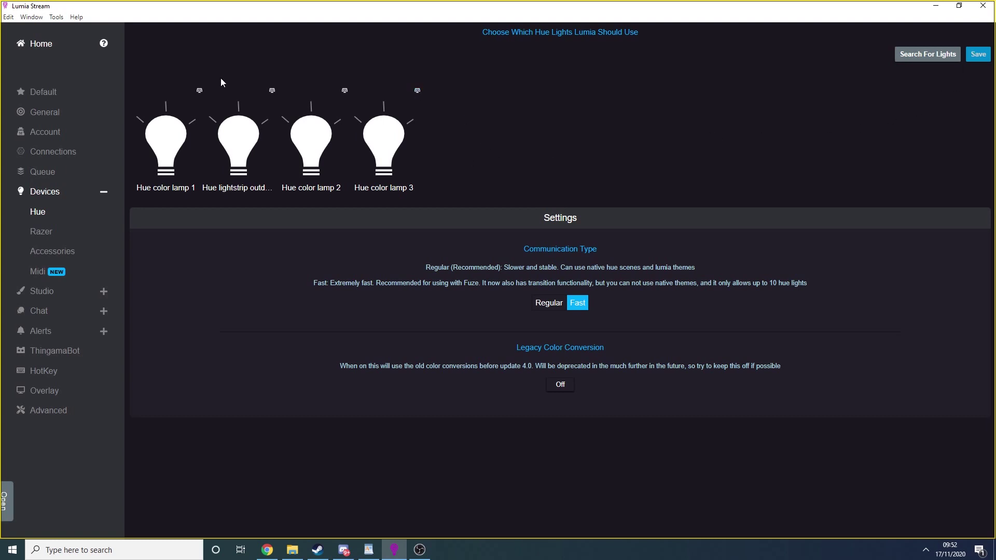
pyautogui.click(57, 99)
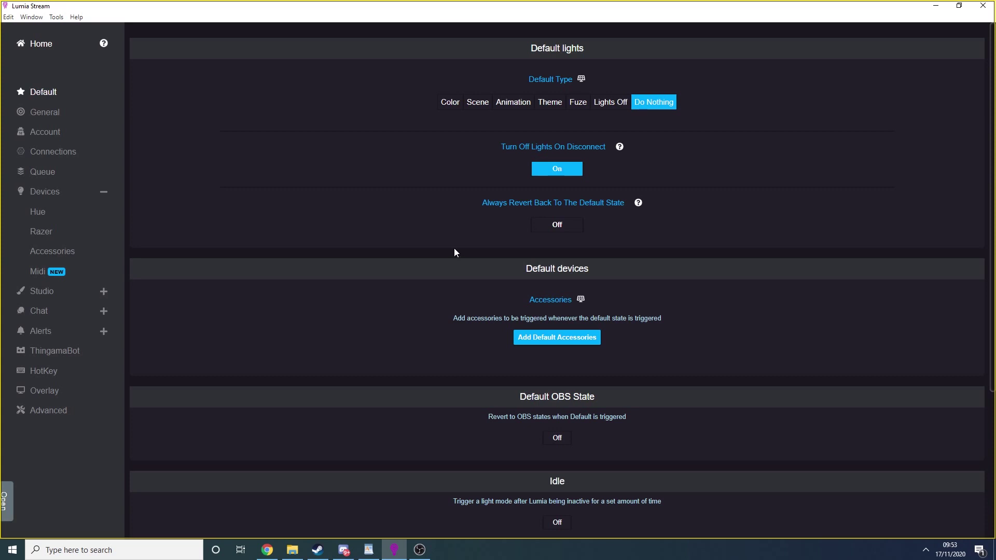
# Visit the Queue settings, then open the Chat Cooldowns page.
pyautogui.click(48, 178)
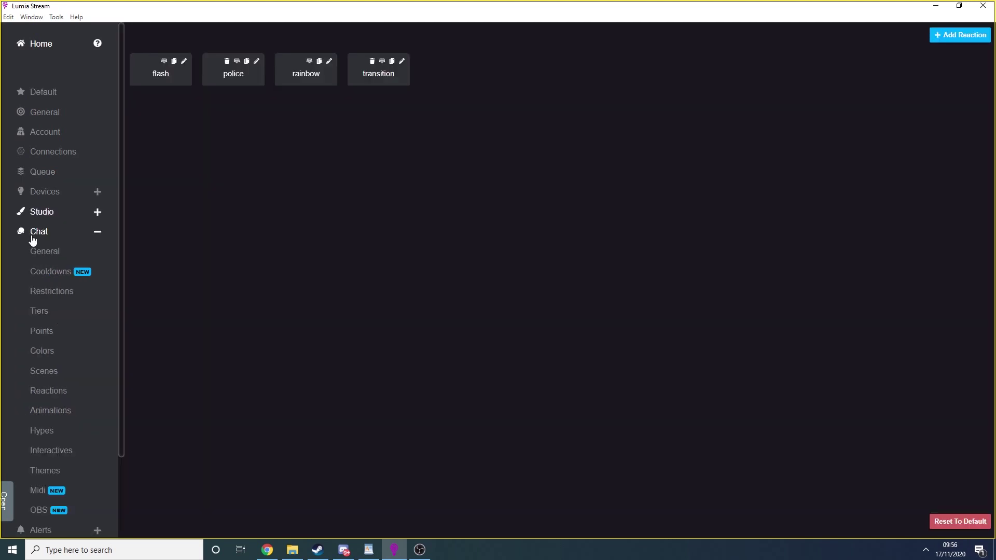
pyautogui.click(41, 273)
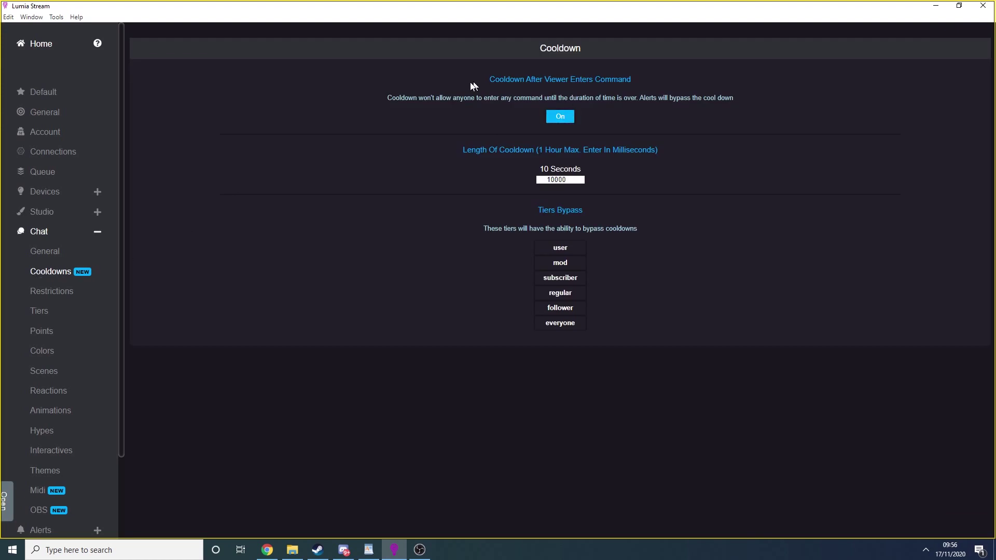
# Highlight the 'Cooldown After Viewer Enters Command' and 'Length Of Cooldown' headings in turn.
pyautogui.moveTo(489, 78); pyautogui.dragTo(647, 84)
pyautogui.click(655, 80)
pyautogui.moveTo(458, 152); pyautogui.dragTo(687, 157)
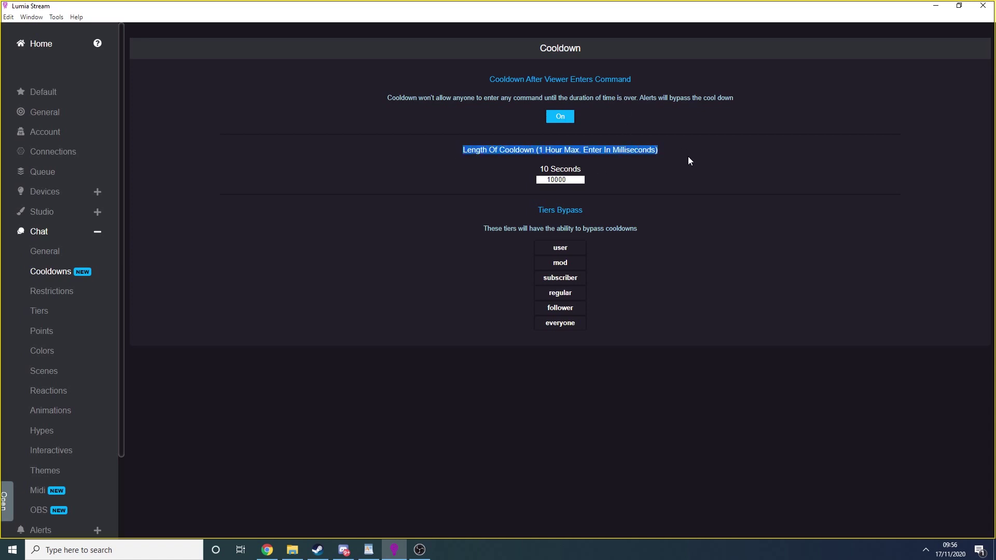
pyautogui.click(687, 156)
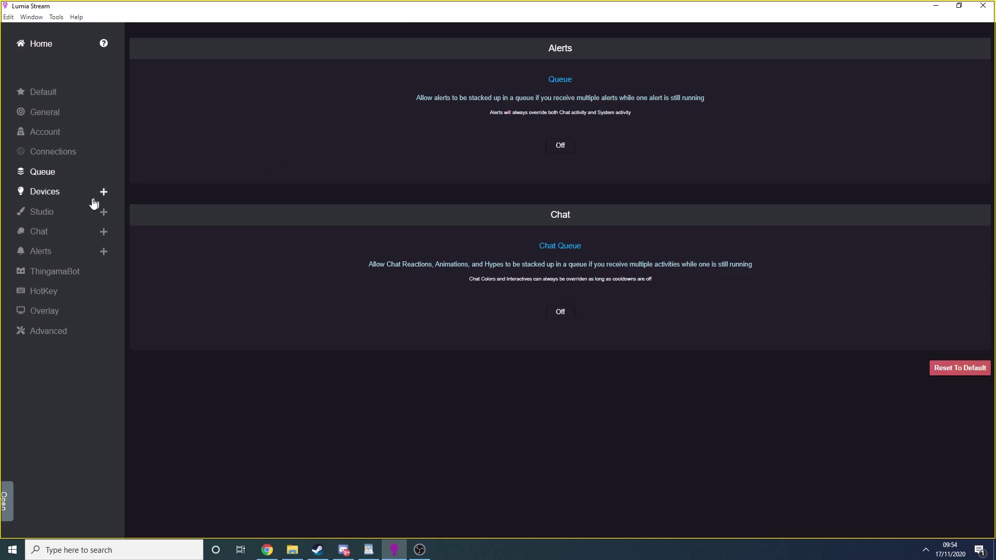
# Expand Studio in the sidebar to list its features, Scenes through Fuze.
pyautogui.click(55, 222)
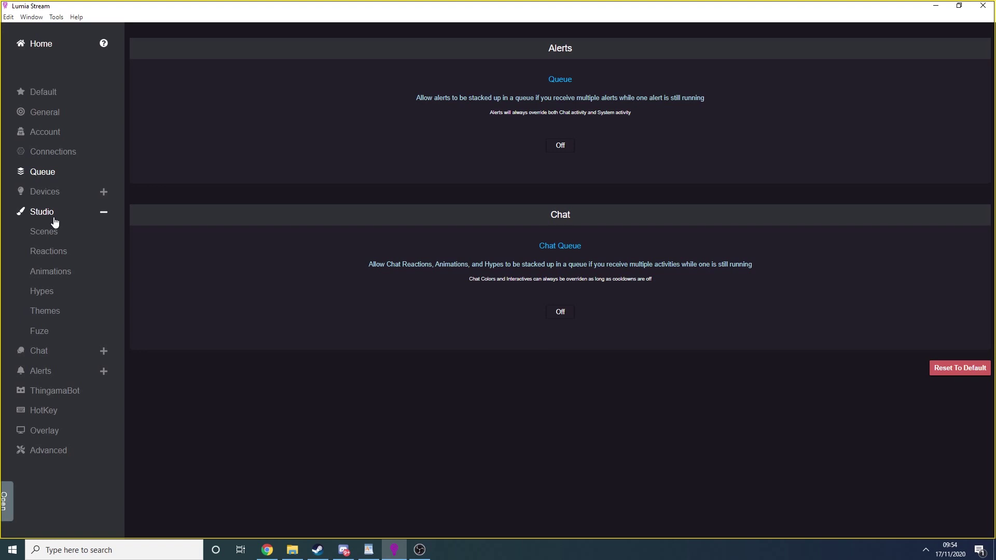
# Go to Studio Reactions and open the rainbow reaction for editing.
pyautogui.click(48, 259)
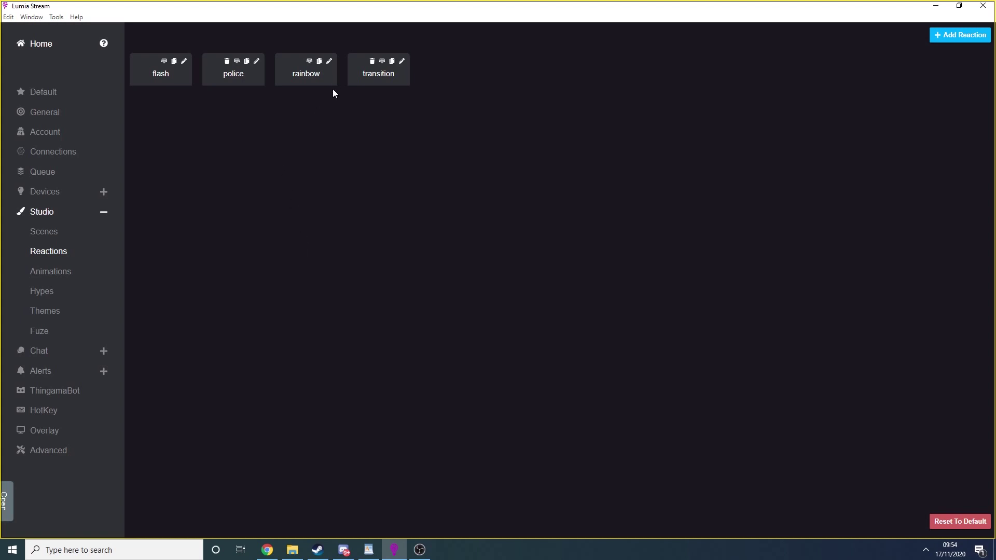
pyautogui.click(330, 62)
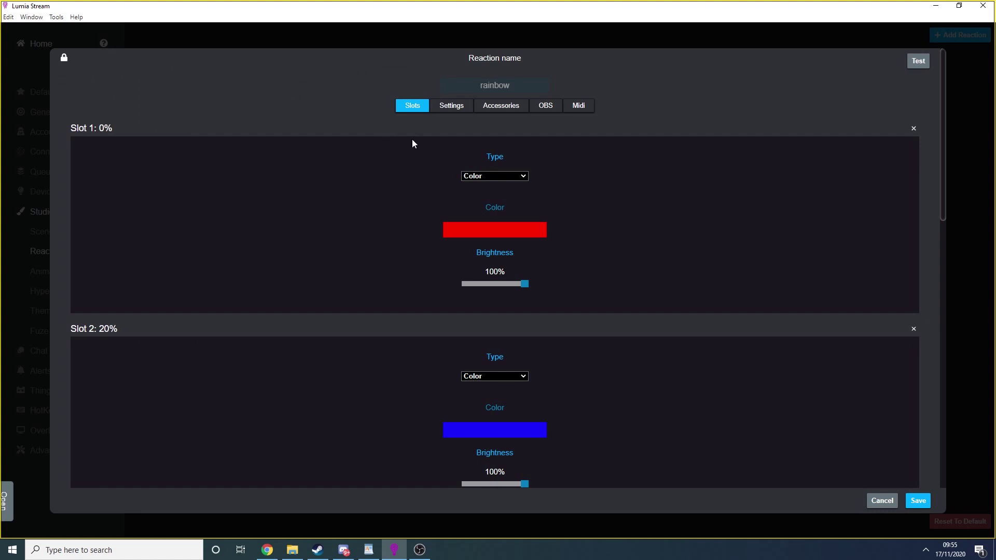
pyautogui.scroll(-1, 459, 238)
pyautogui.scroll(-4, 423, 229)
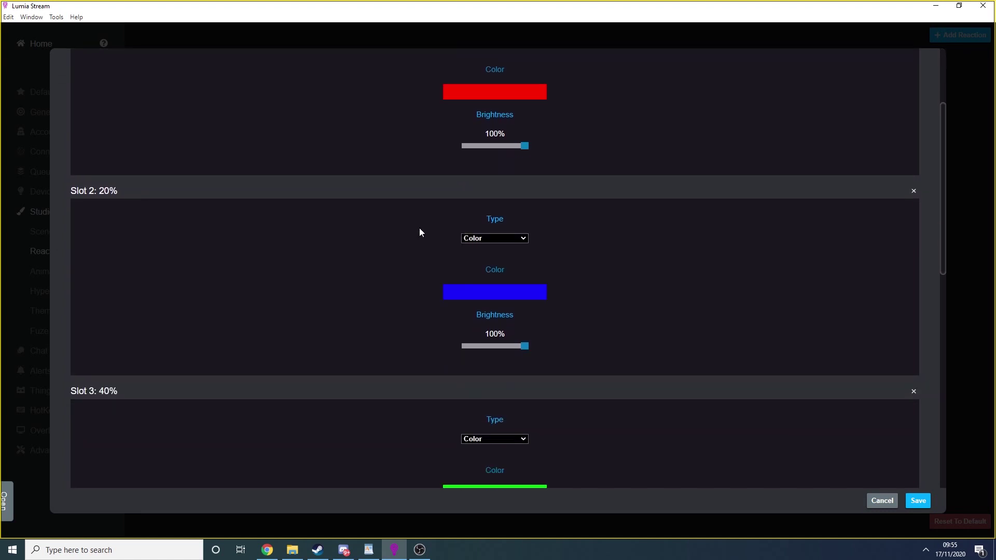
pyautogui.scroll(-5, 420, 227)
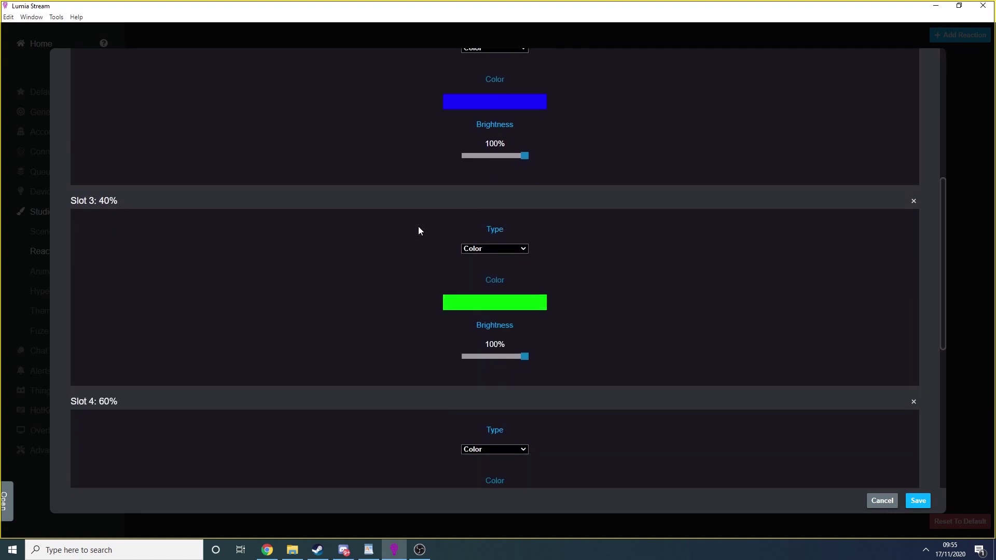
pyautogui.scroll(-4, 414, 230)
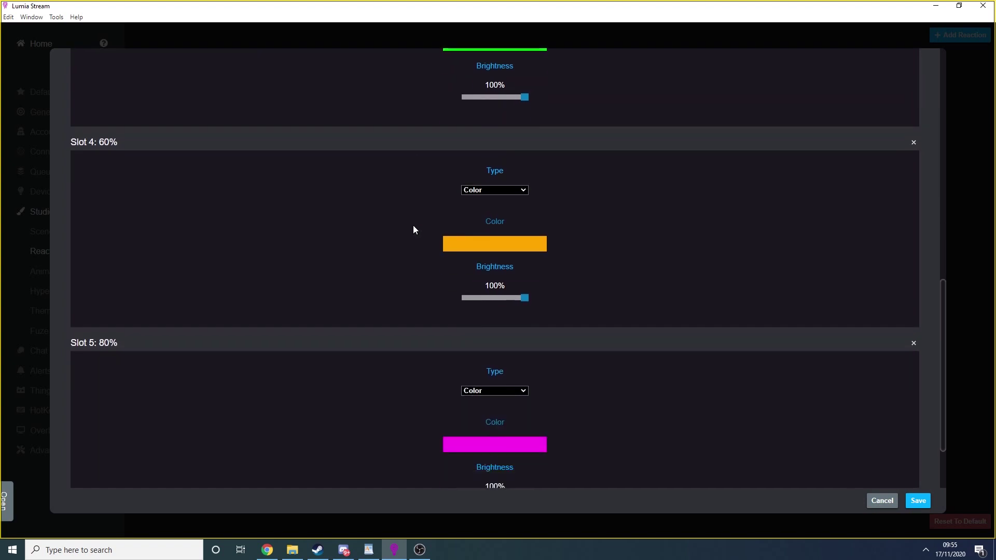
pyautogui.scroll(8, 411, 242)
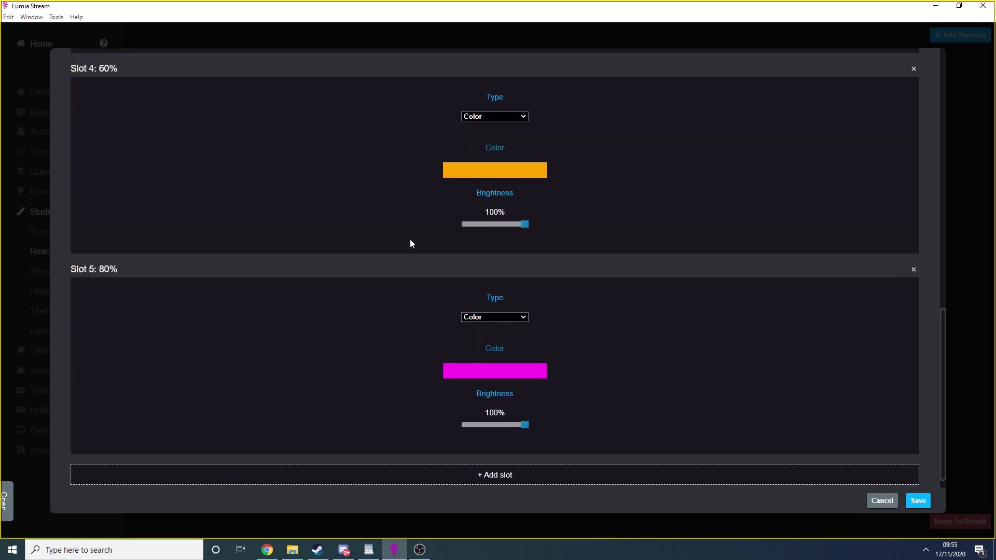
pyautogui.scroll(5, 412, 230)
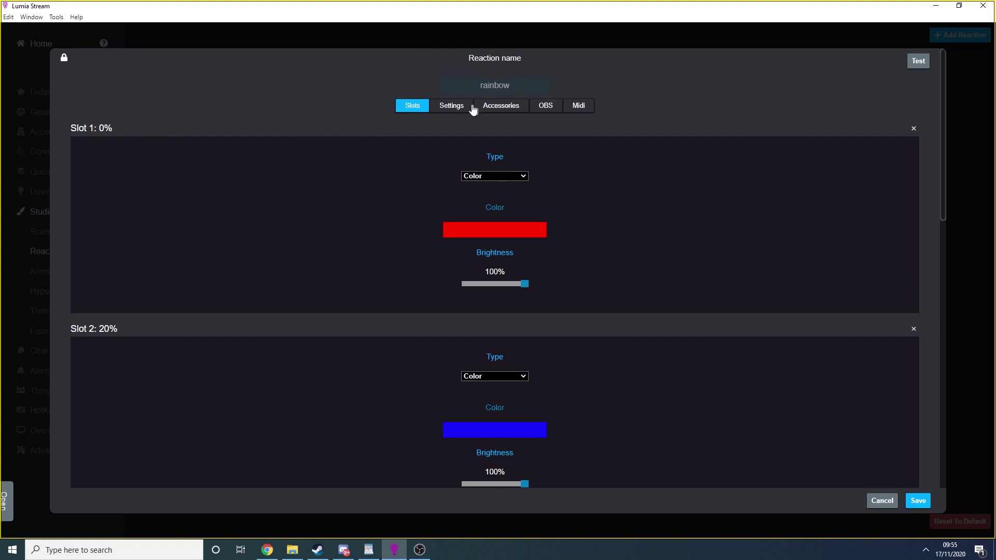
pyautogui.click(452, 107)
# Review the rainbow reaction's 1.1-second cycle and 0.1-second transition, then close its editor.
pyautogui.moveTo(542, 156); pyautogui.dragTo(452, 153)
pyautogui.click(444, 230)
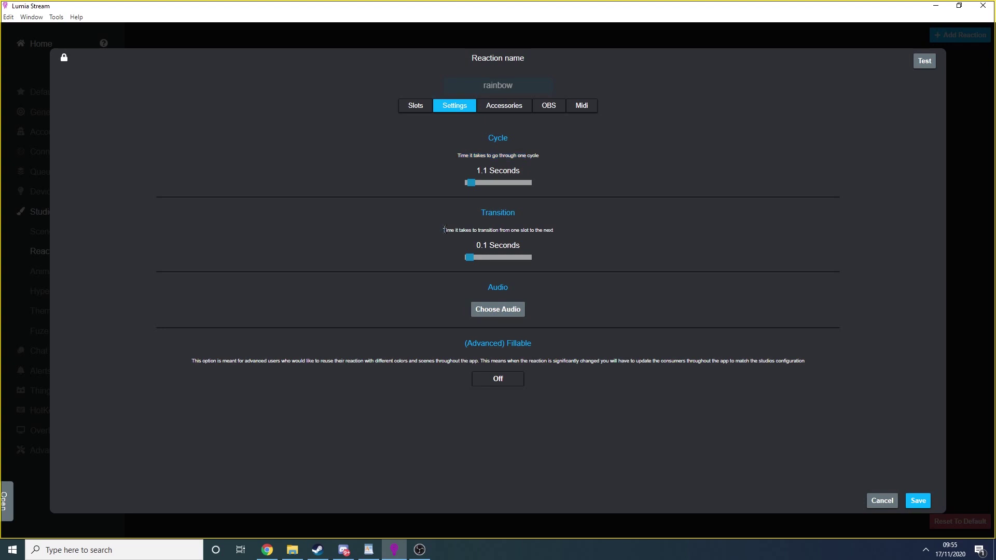
pyautogui.moveTo(444, 230); pyautogui.dragTo(424, 229)
pyautogui.click(918, 501)
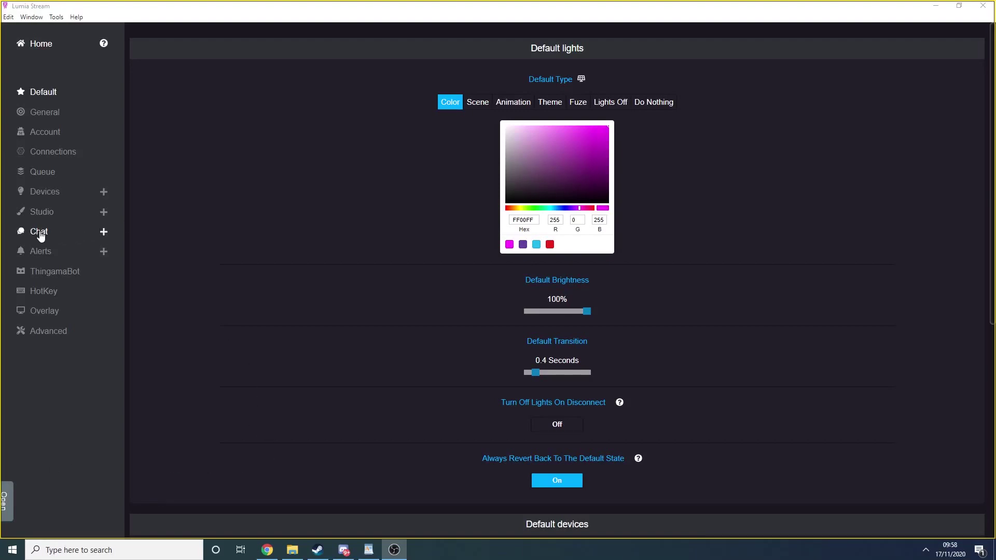
# On the Chat Colors page, turn off everyone, follower and regular access for aqua and blue.
pyautogui.click(20, 236)
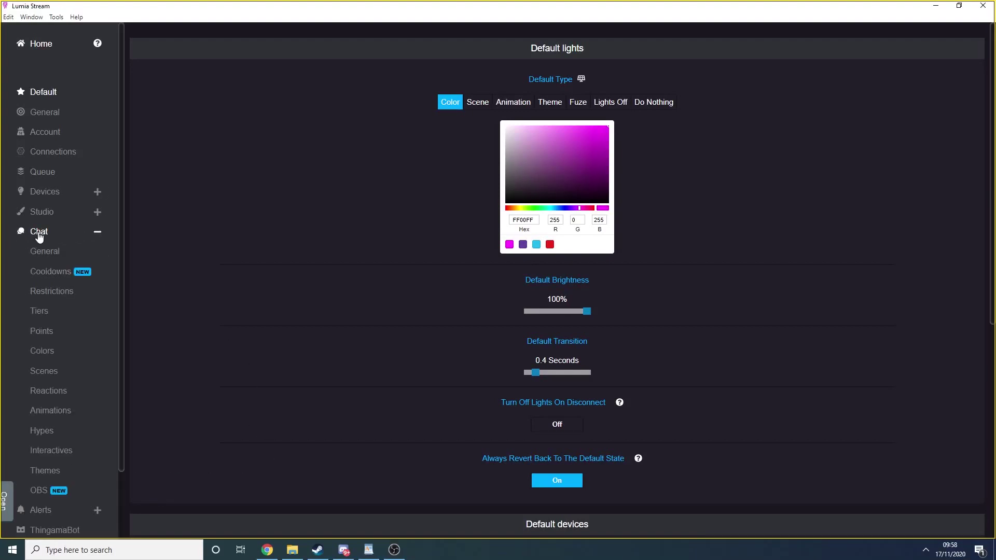
pyautogui.click(46, 350)
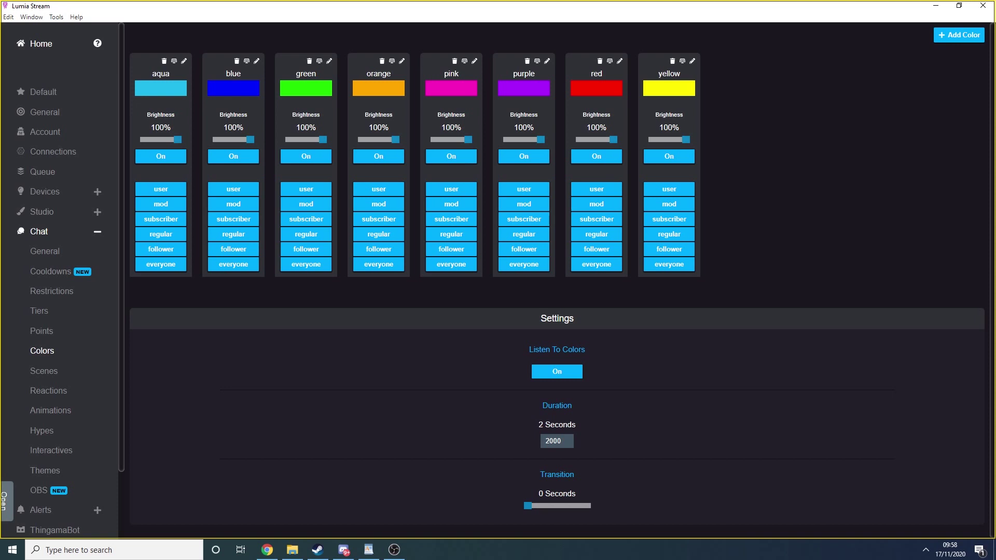
pyautogui.click(155, 265)
pyautogui.click(157, 250)
pyautogui.click(158, 235)
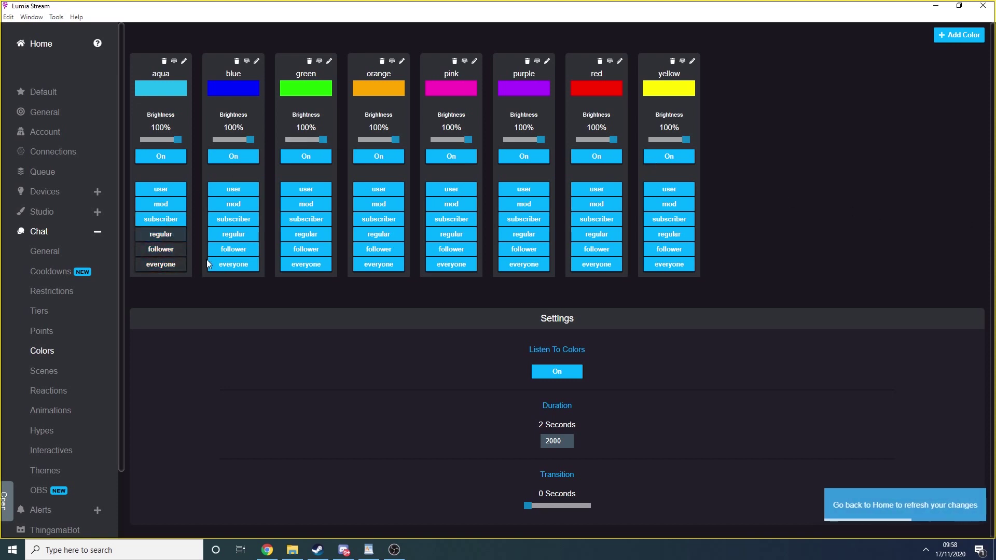
pyautogui.click(227, 265)
pyautogui.click(228, 250)
pyautogui.click(230, 235)
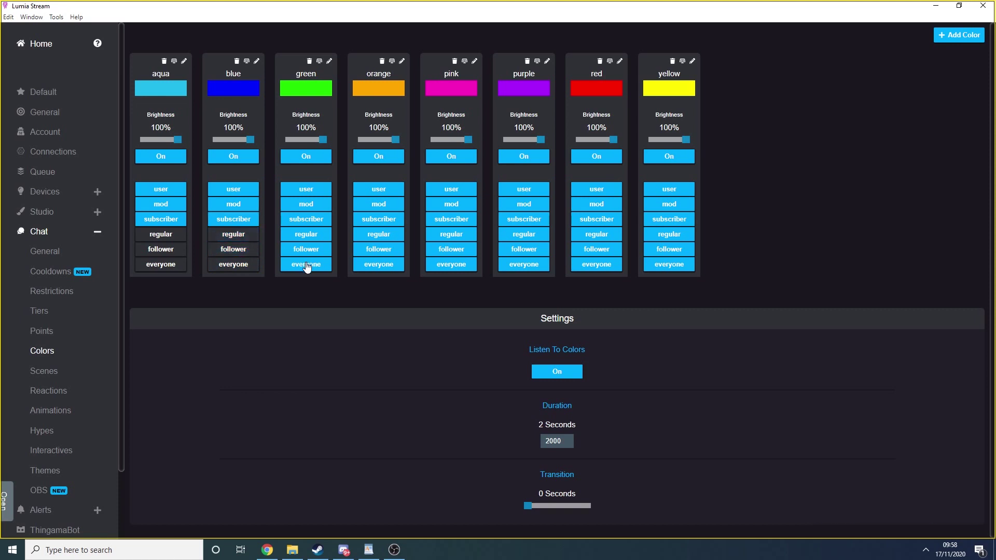
# Turn off everyone, follower and regular access for green and orange.
pyautogui.click(306, 265)
pyautogui.click(306, 250)
pyautogui.click(306, 235)
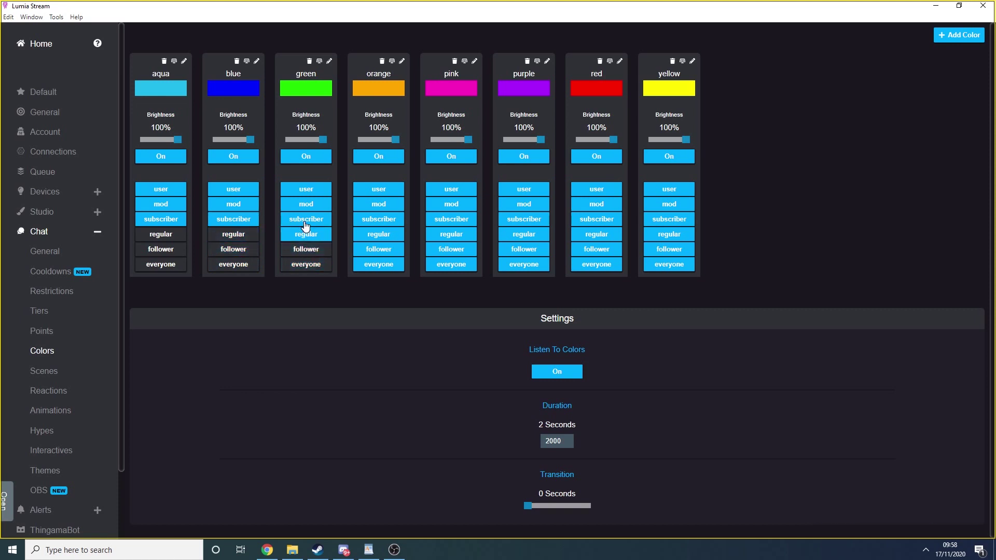
pyautogui.click(379, 264)
pyautogui.click(382, 249)
pyautogui.click(382, 234)
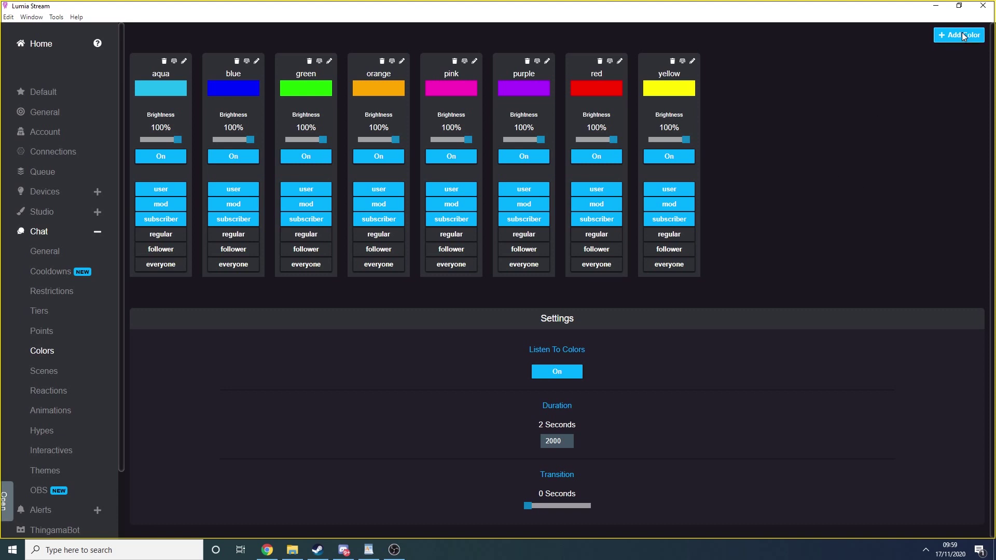
# Add a new chat colour and settle its hue slider on green.
pyautogui.click(960, 36)
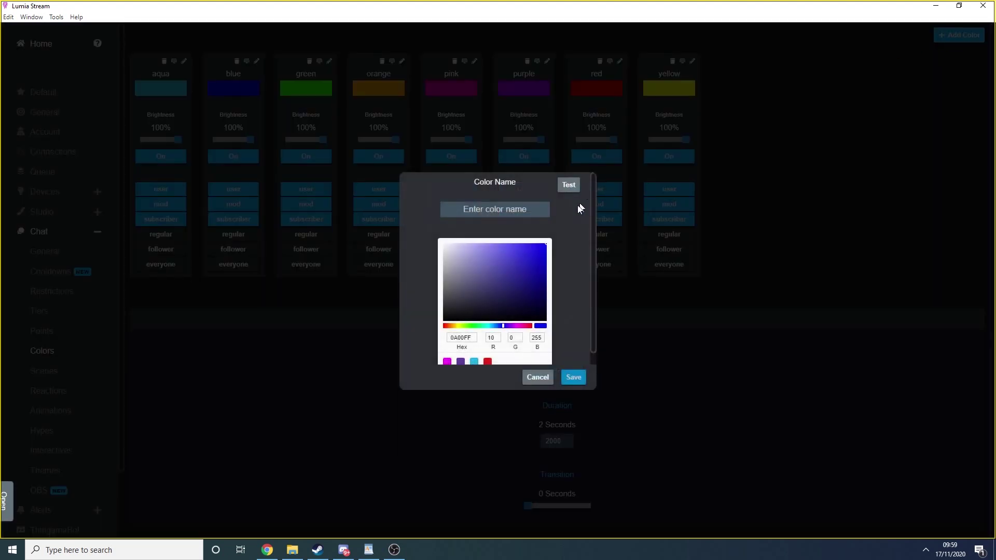
pyautogui.click(479, 328)
pyautogui.click(517, 328)
pyautogui.click(527, 328)
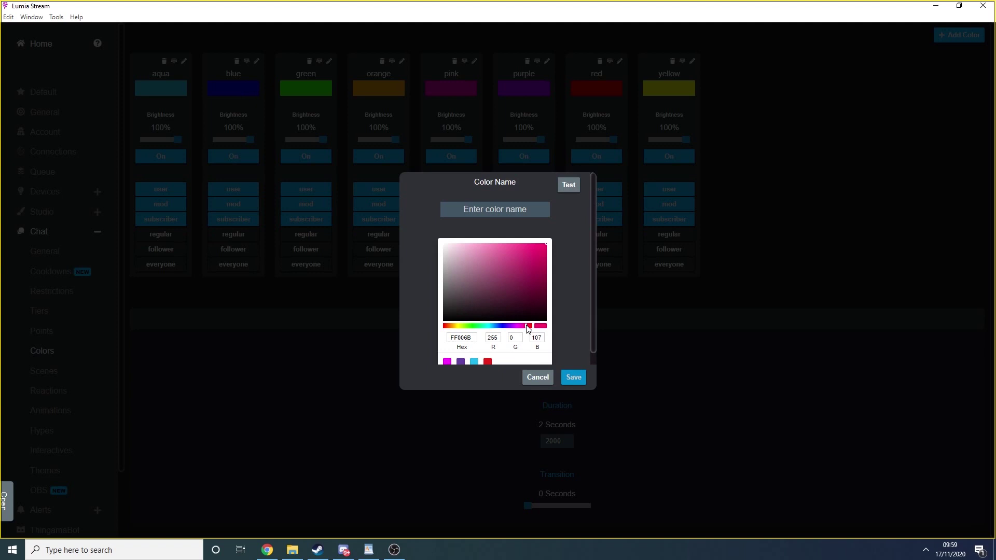
pyautogui.click(517, 327)
pyautogui.click(501, 327)
pyautogui.click(469, 328)
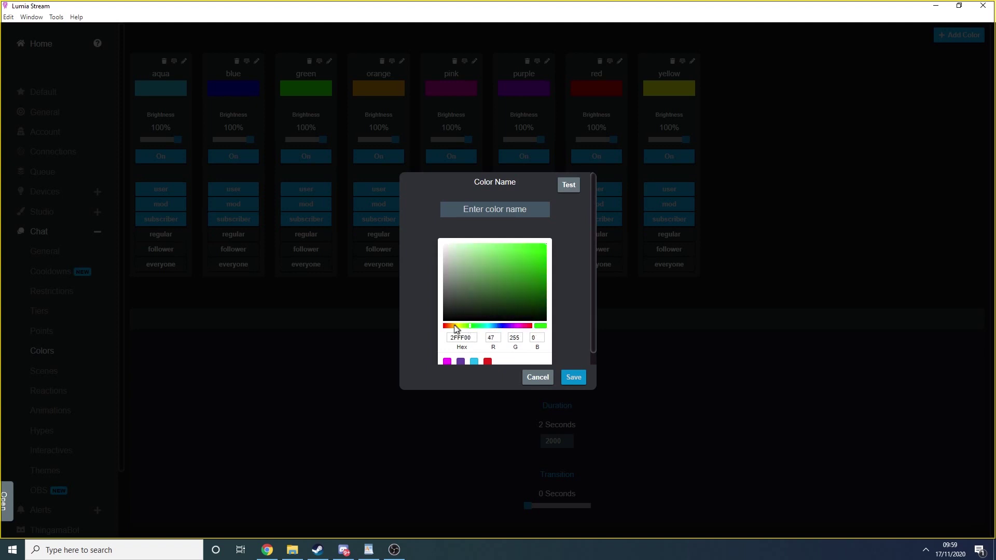
pyautogui.click(457, 327)
pyautogui.click(455, 327)
pyautogui.click(452, 328)
pyautogui.click(450, 328)
pyautogui.click(471, 328)
# Pick the dull grey-green 607B59, name it 'Horriblegreen' and save it.
pyautogui.click(545, 245)
pyautogui.click(477, 298)
pyautogui.click(477, 282)
pyautogui.click(467, 272)
pyautogui.click(472, 283)
pyautogui.click(512, 209)
pyautogui.write('Horriblegreen')
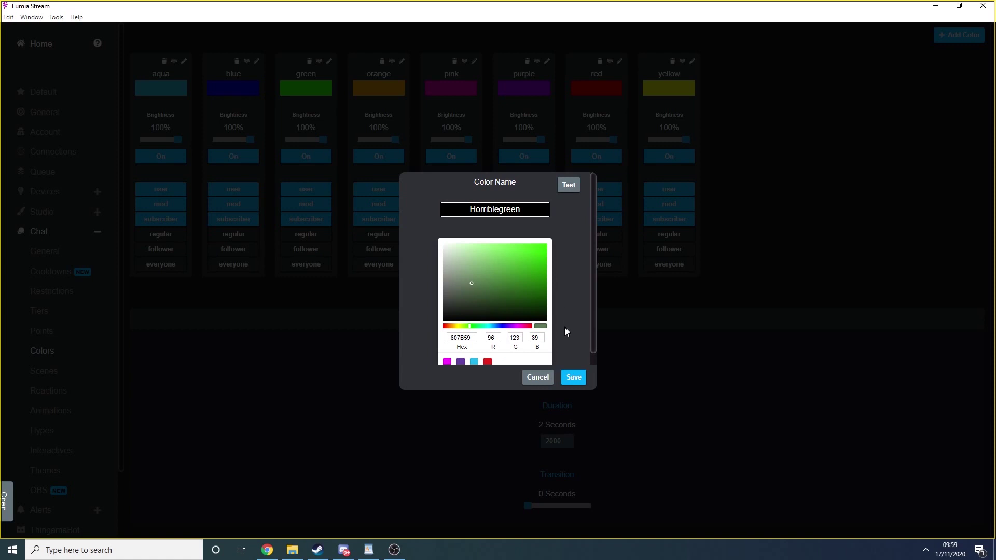
pyautogui.click(573, 378)
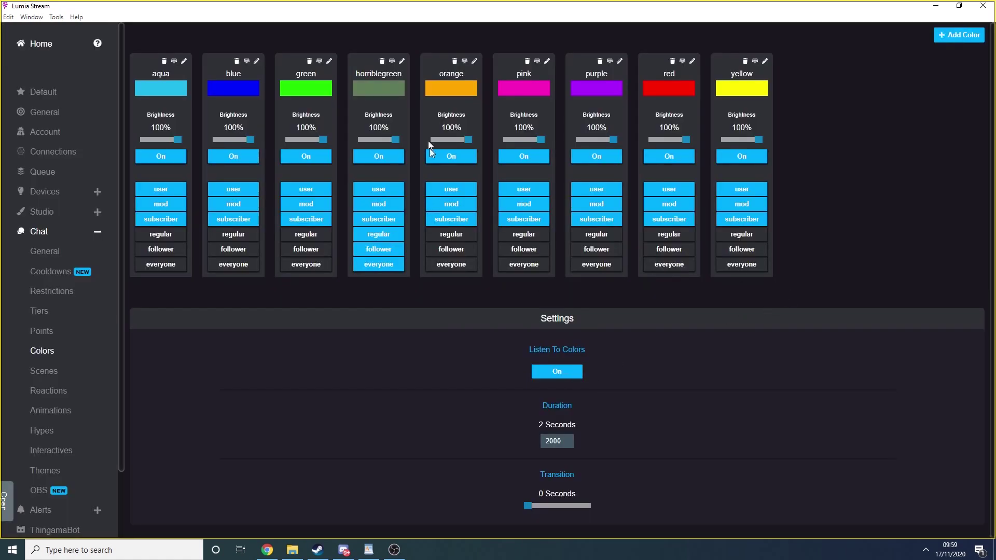
# Turn off everyone, follower and regular access for horriblegreen.
pyautogui.click(367, 265)
pyautogui.click(379, 249)
pyautogui.click(380, 234)
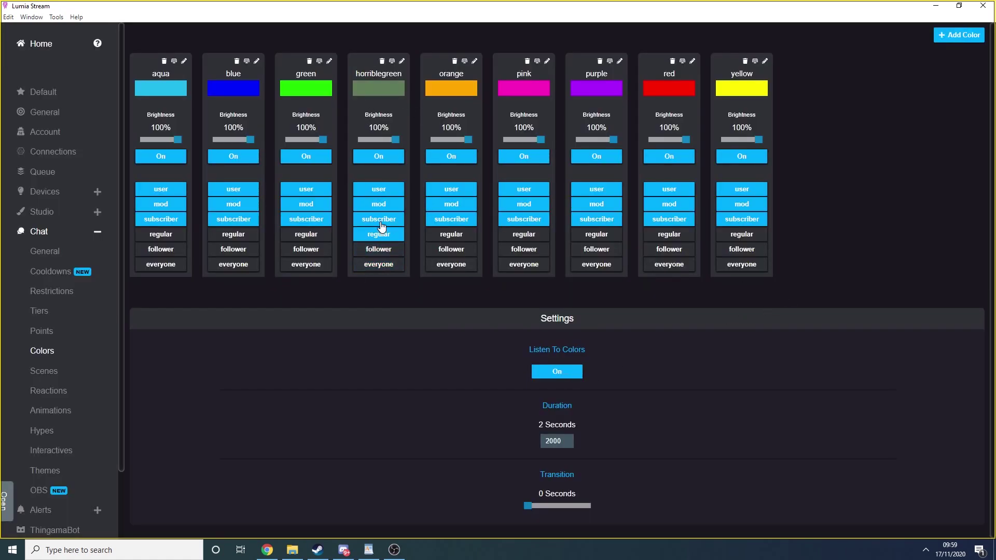
# Toggle horriblegreen off and on, test its brightness, then delete it.
pyautogui.click(383, 157)
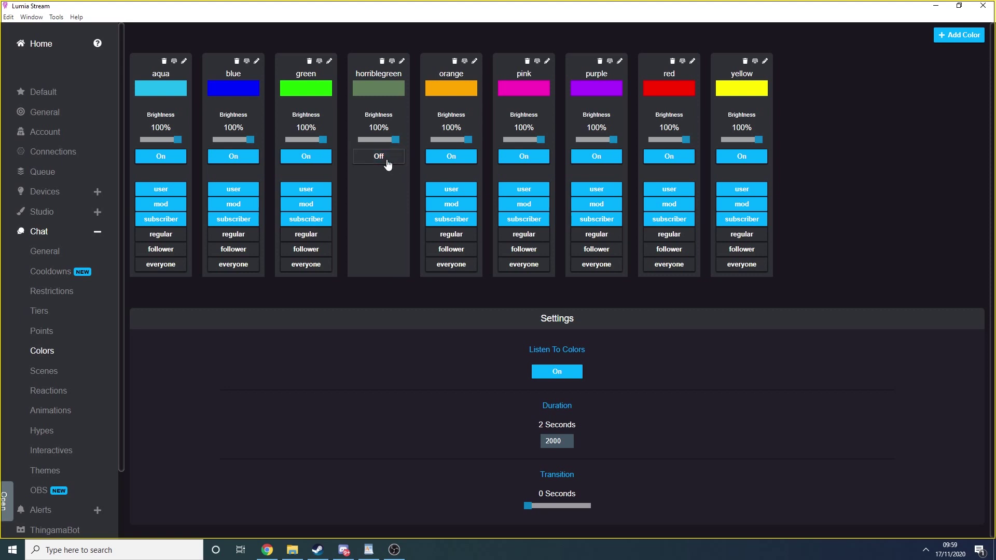
pyautogui.click(384, 161)
pyautogui.moveTo(397, 141); pyautogui.dragTo(423, 145)
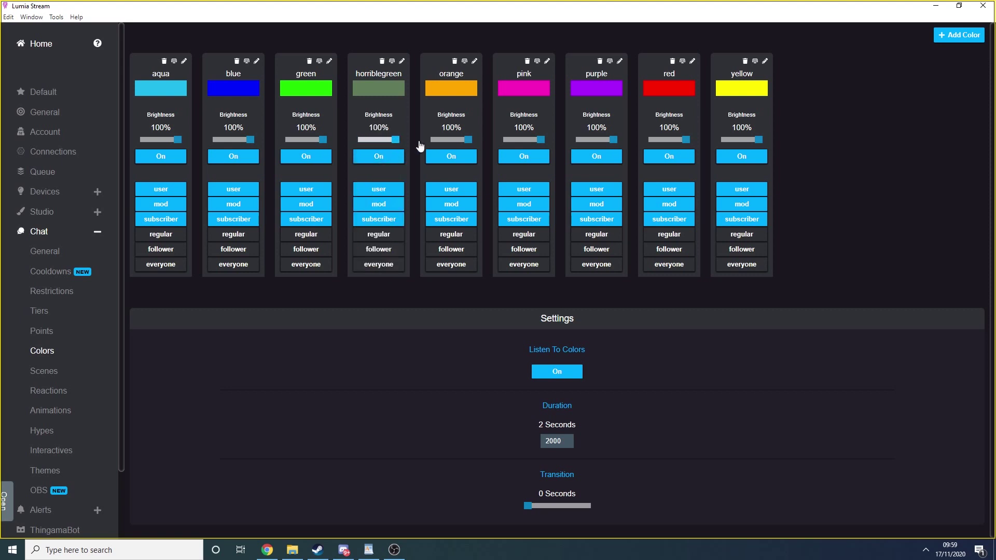
pyautogui.click(382, 61)
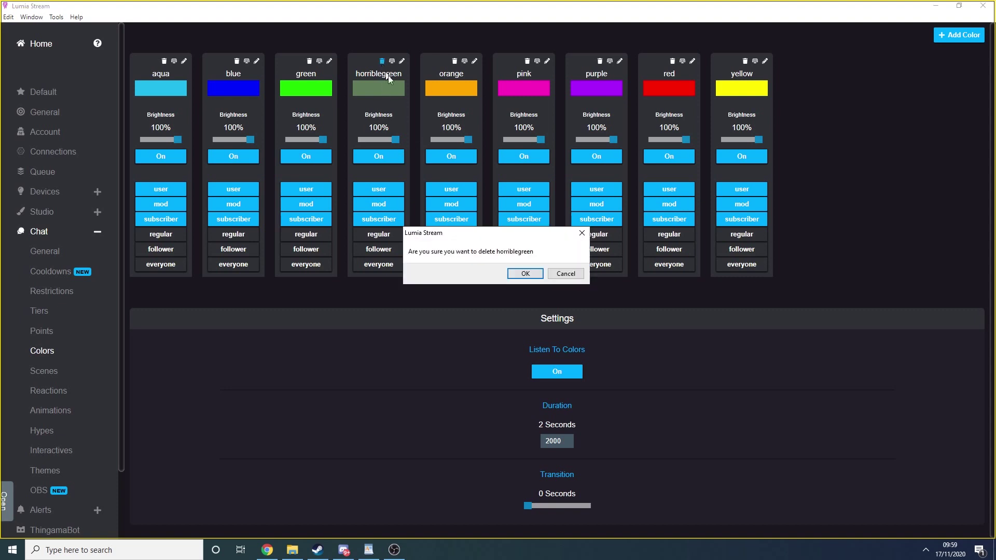
pyautogui.click(525, 273)
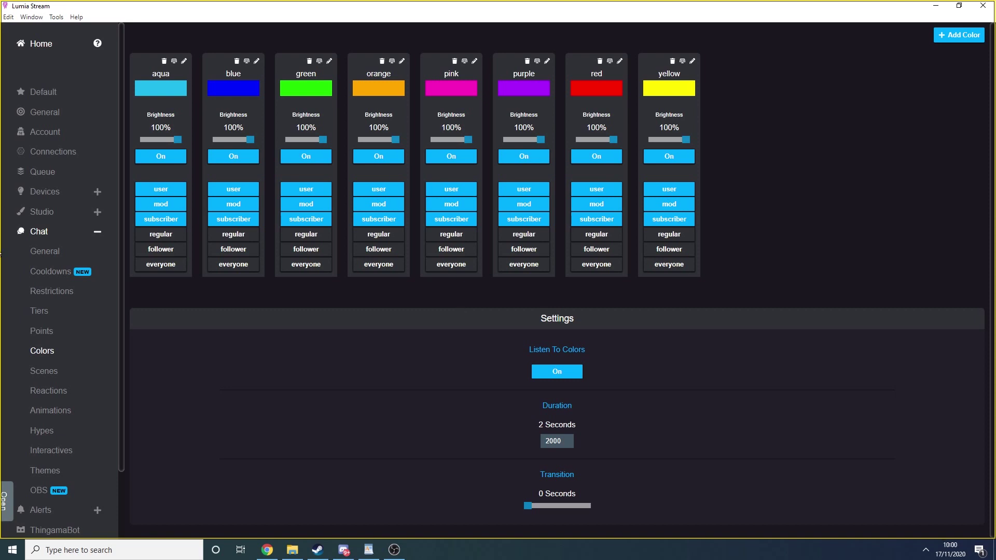
# Open Chat > Points and switch Listen on for channel-point redemptions.
pyautogui.click(52, 336)
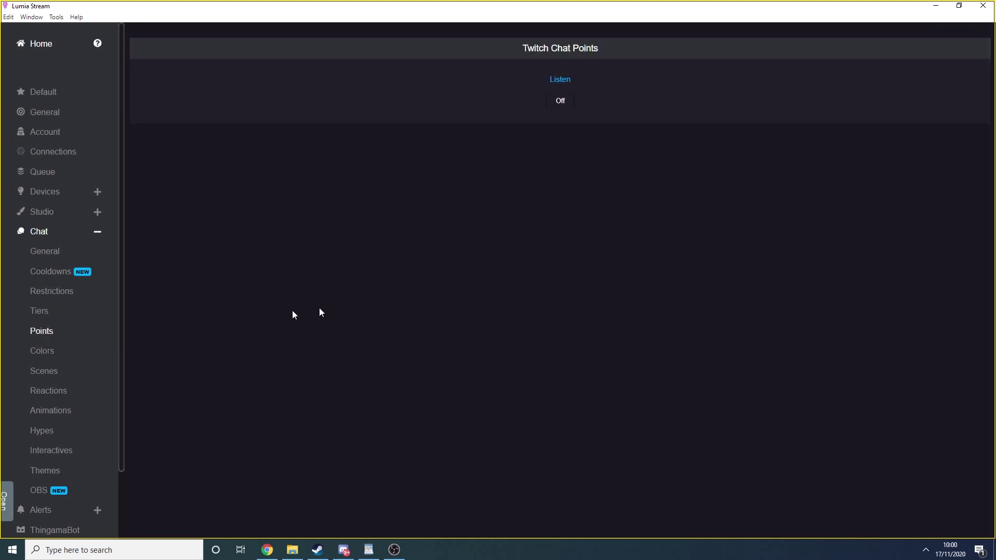
pyautogui.click(559, 101)
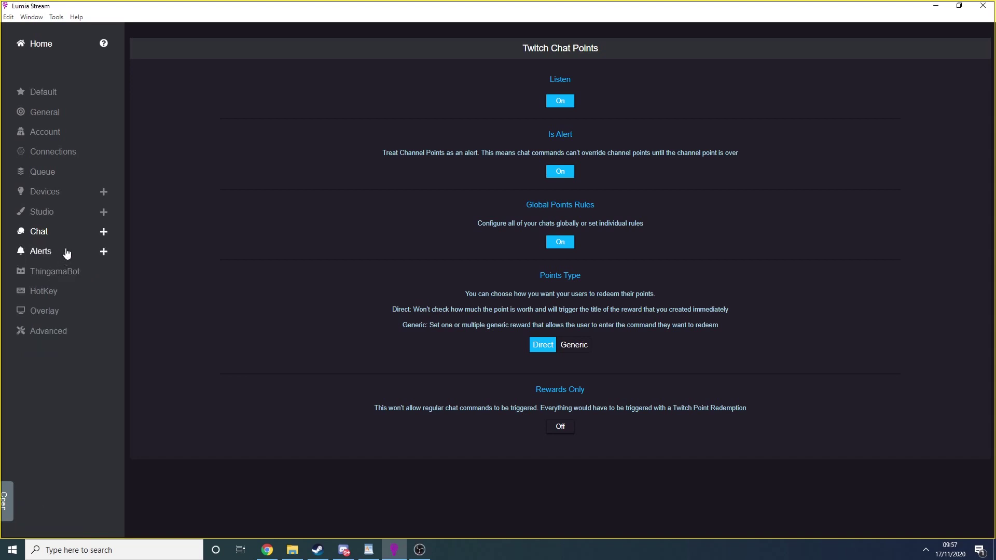
# Open the Twitch Follows alert and set its type to Reaction with the Flash reaction.
pyautogui.click(31, 258)
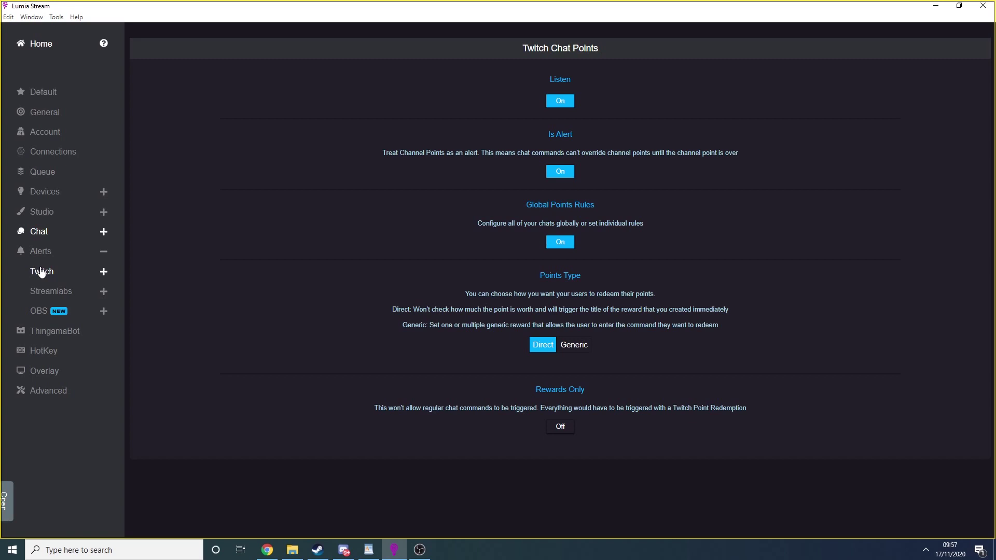
pyautogui.click(41, 272)
pyautogui.click(52, 295)
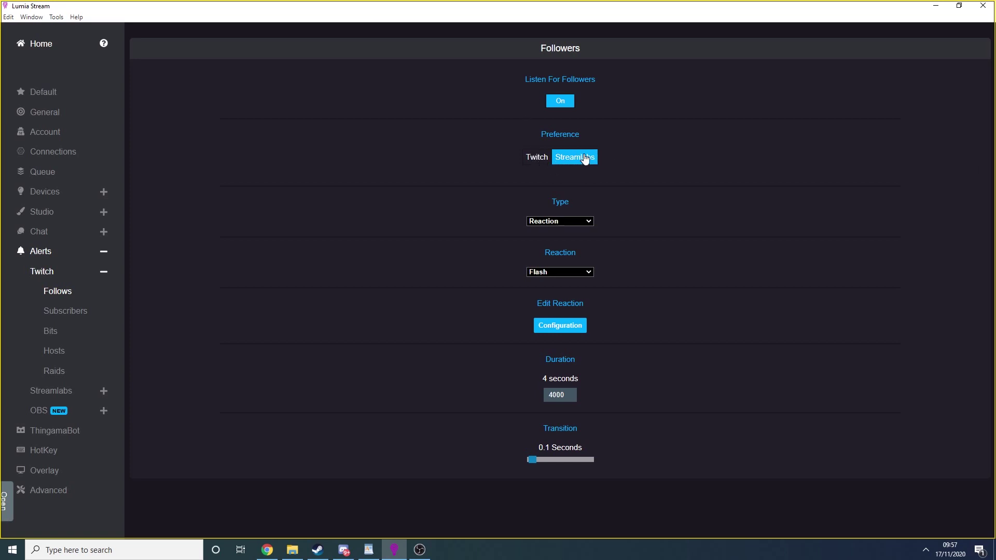
pyautogui.click(575, 218)
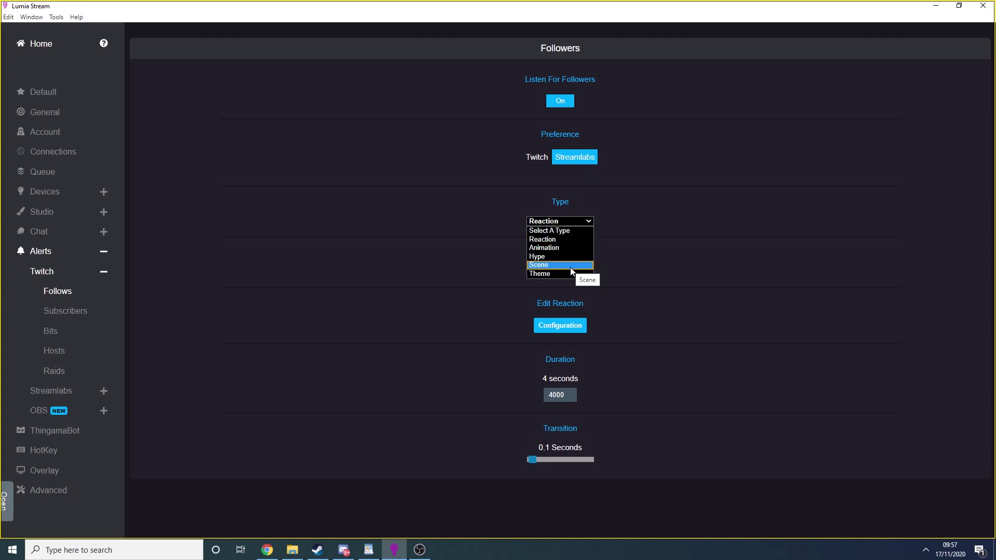
pyautogui.click(568, 240)
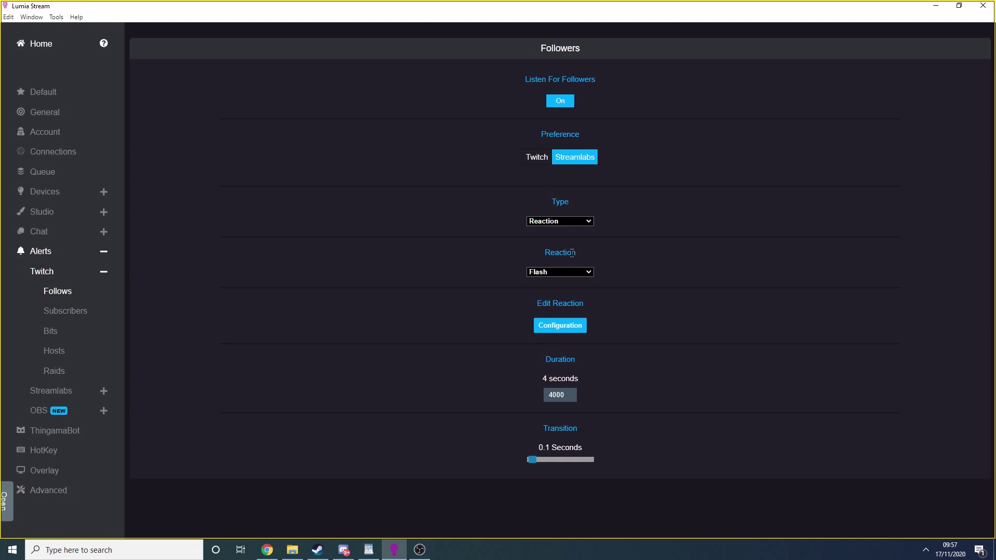
pyautogui.click(571, 270)
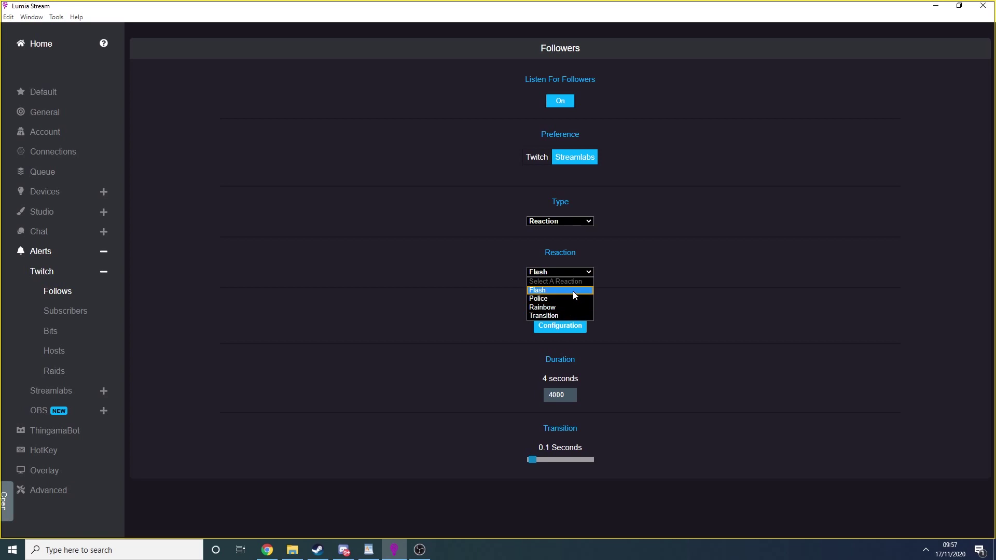
pyautogui.click(573, 291)
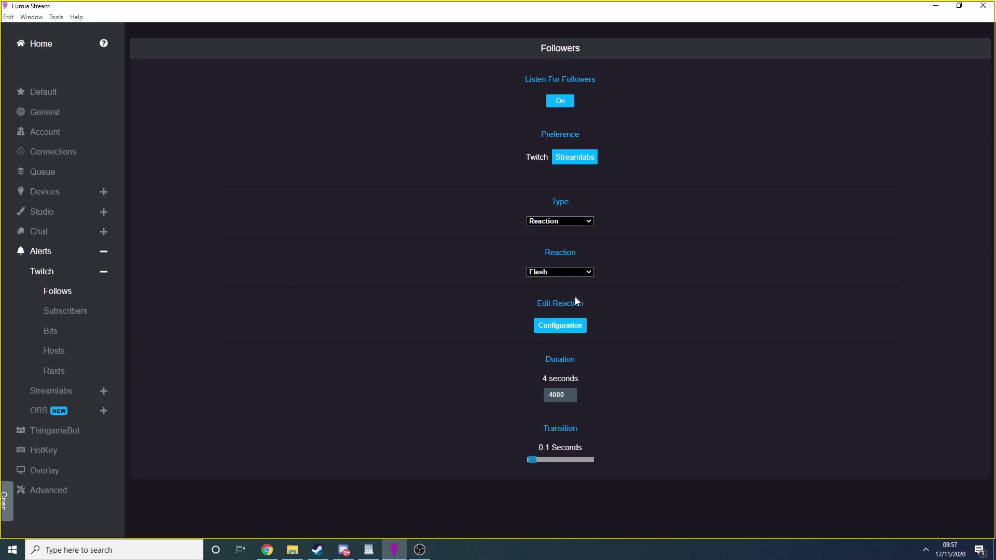
# Set the Flash reaction's colour to red FF0000 at 100% brightness and save.
pyautogui.click(573, 324)
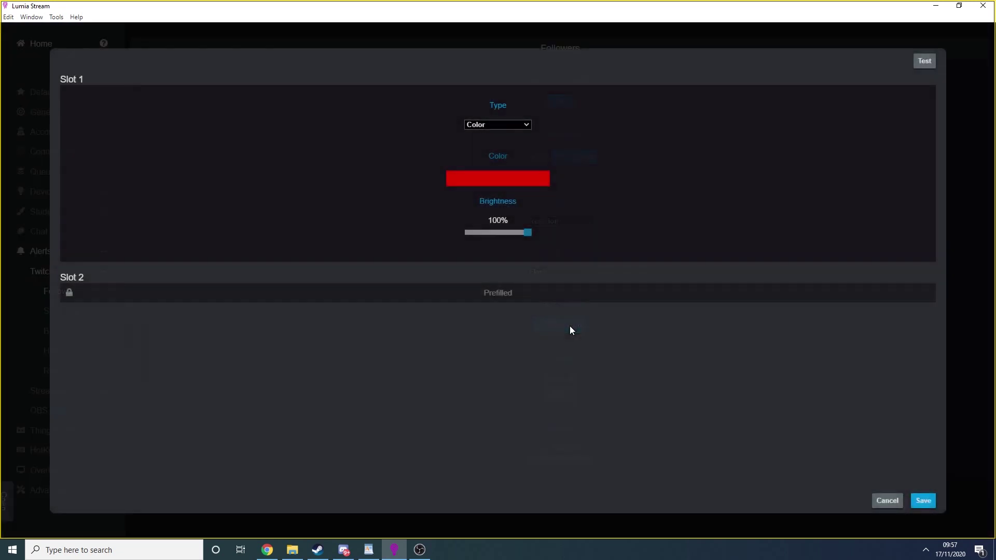
pyautogui.click(508, 184)
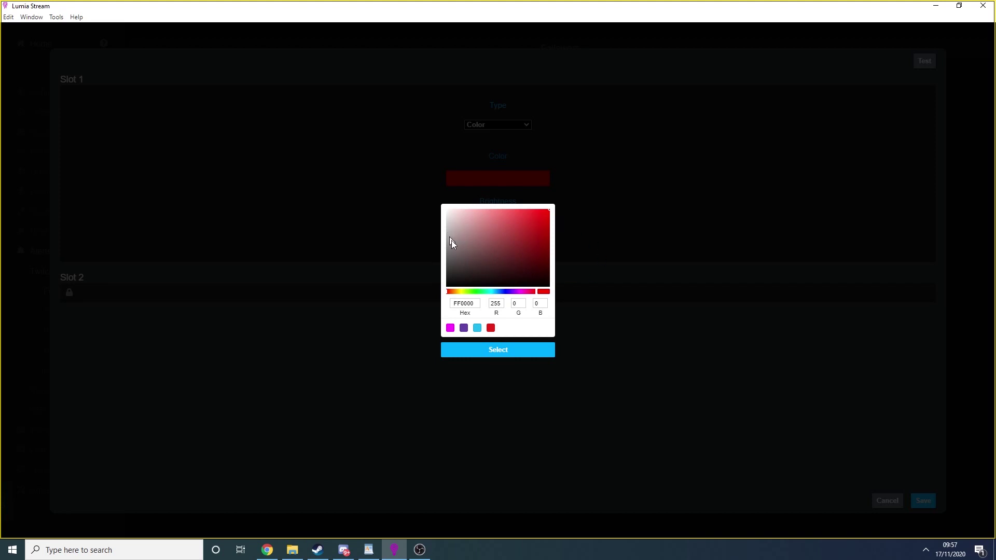
pyautogui.click(511, 356)
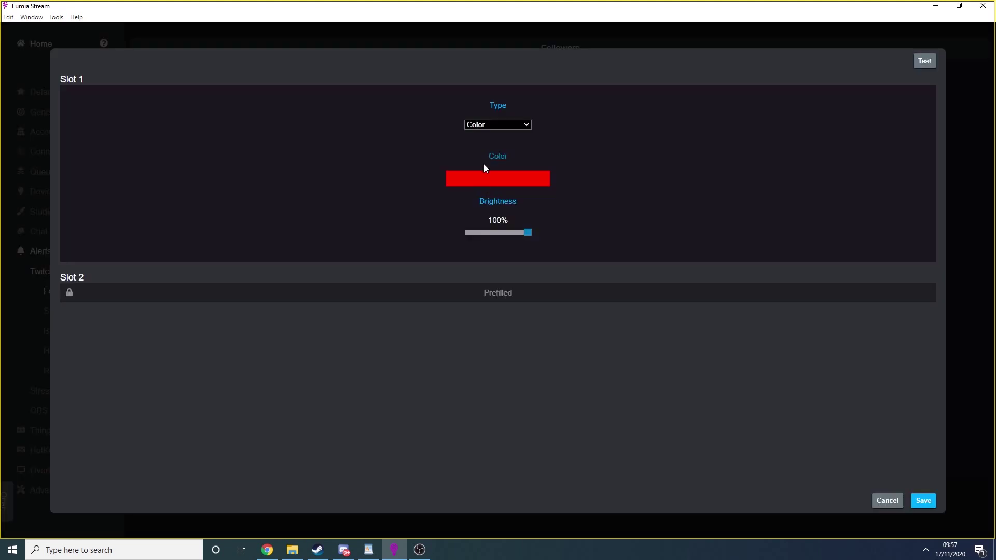
pyautogui.click(925, 502)
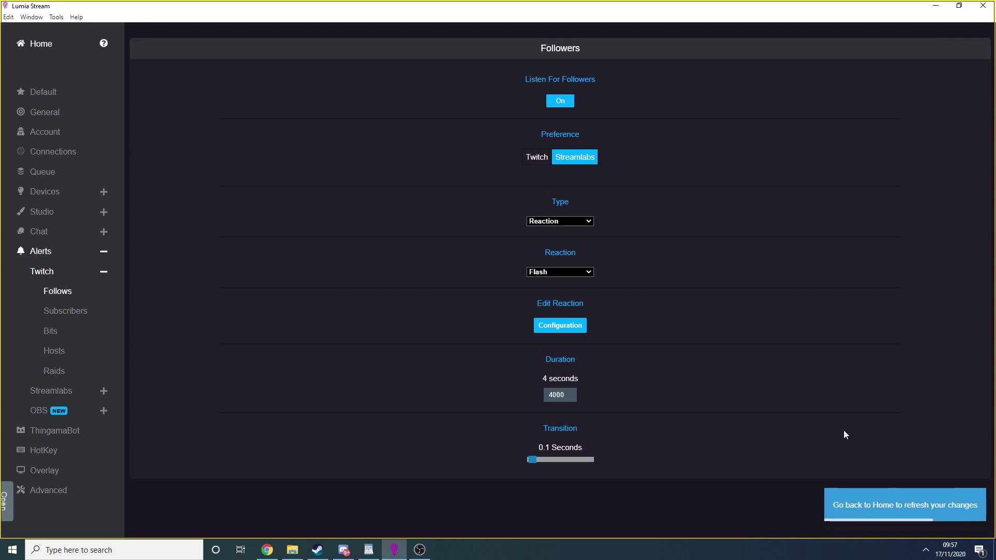